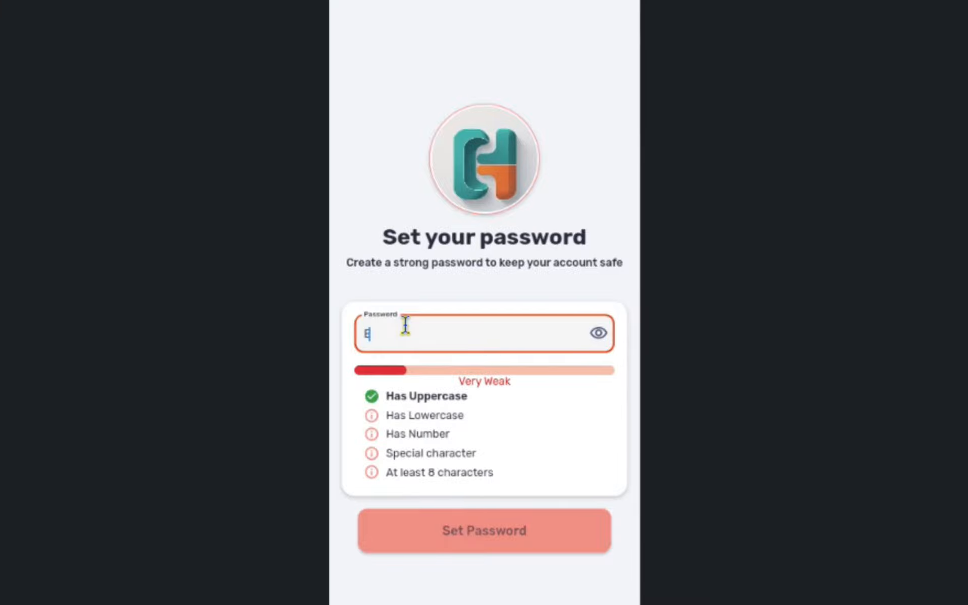
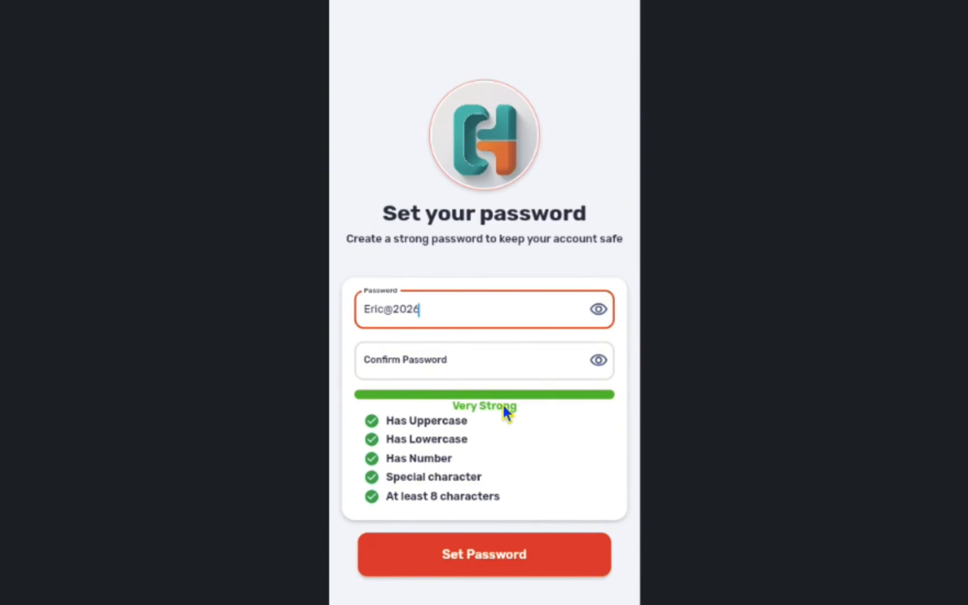
# - Enter the same password again in the Confirm Password field
pyautogui.click(486, 367)
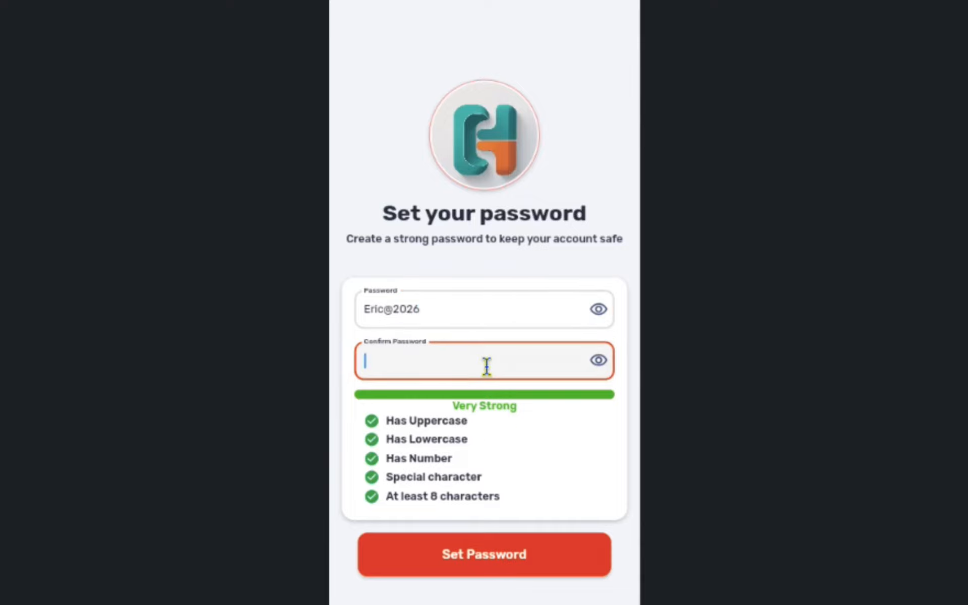
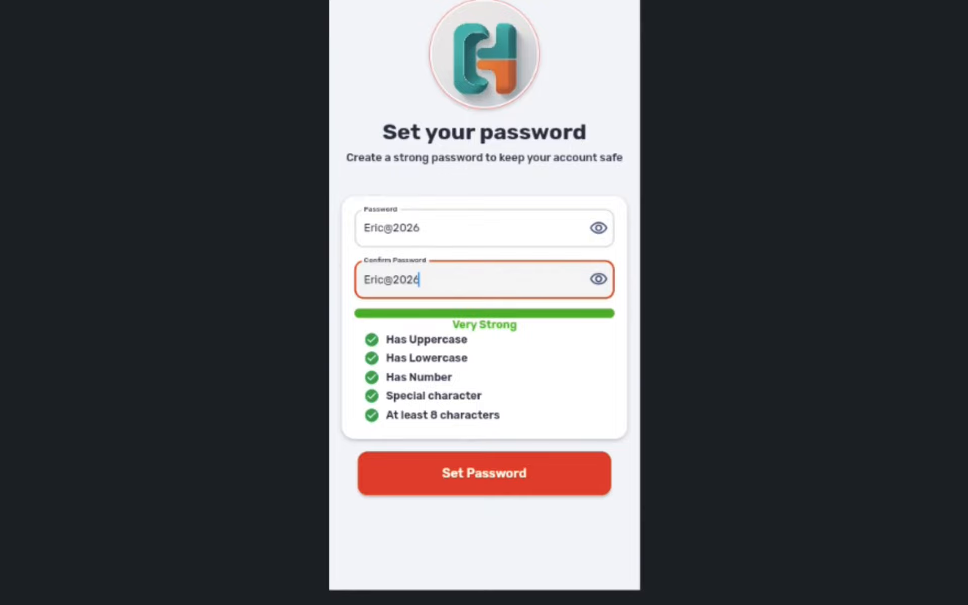
# - Change the last character of the confirmation password so it differs from the password, and submit the form
pyautogui.press('BackSpace')
pyautogui.write('5')
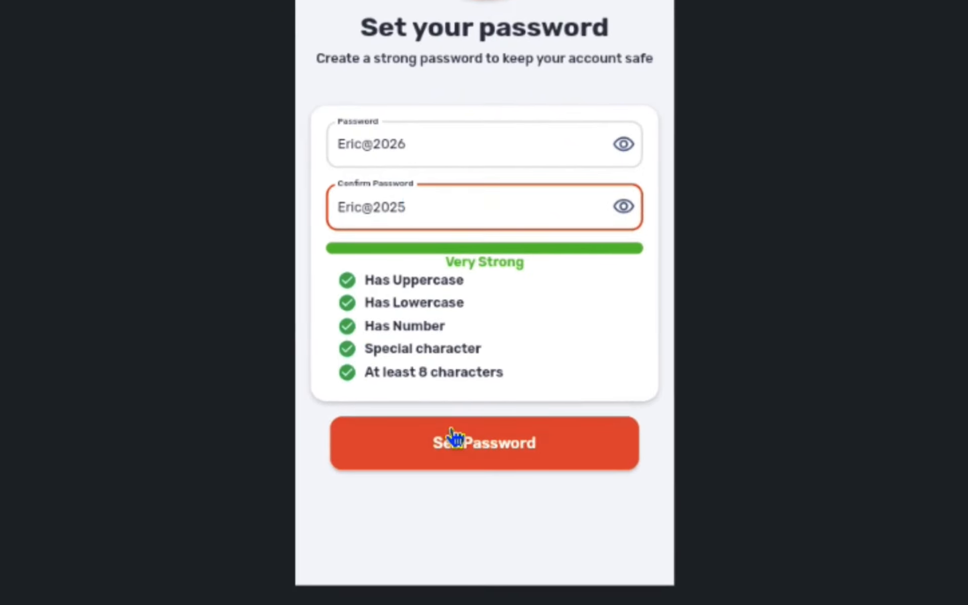
pyautogui.click(457, 438)
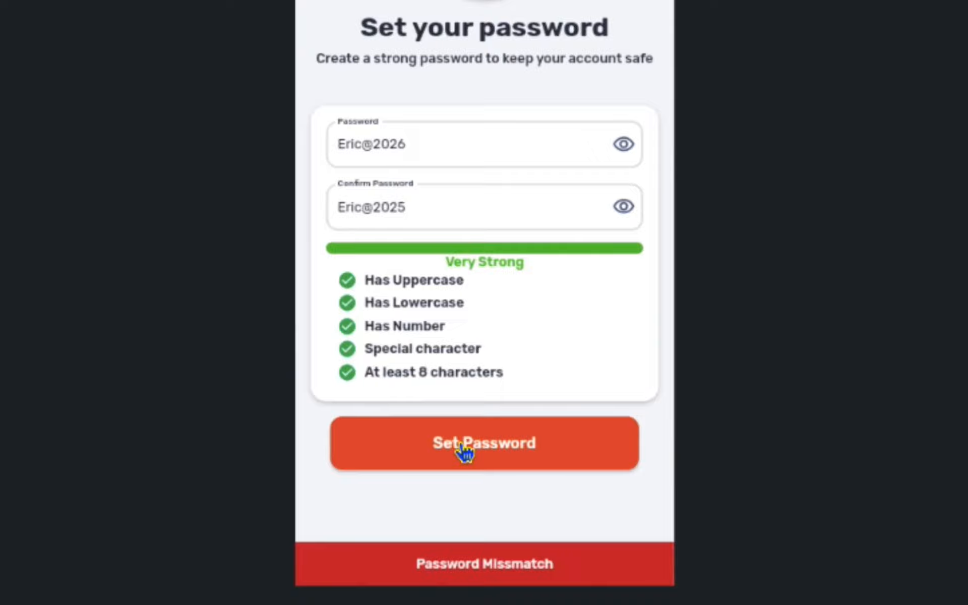
pyautogui.click(584, 456)
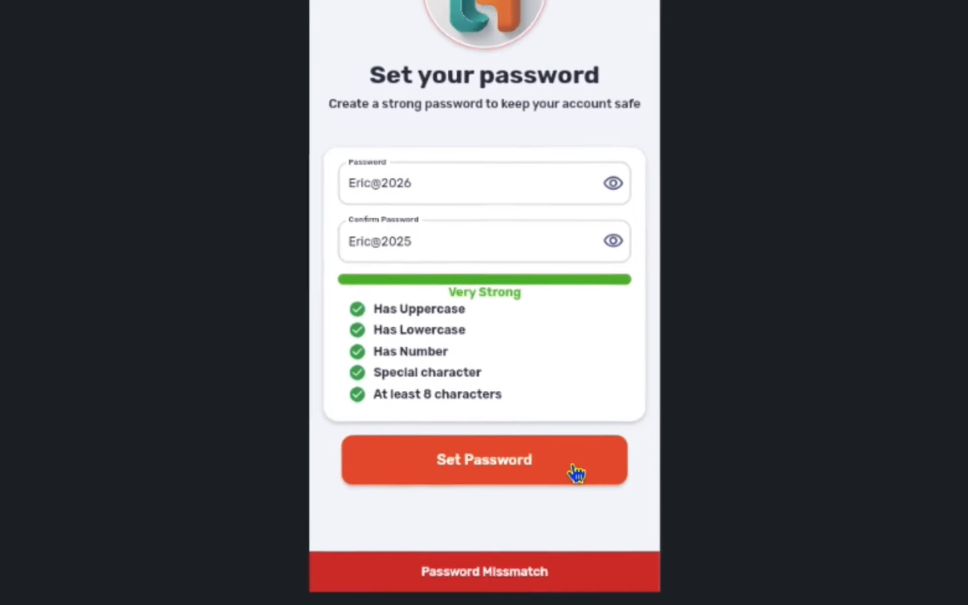
# - Correct the last character of the confirmation password to match the password, and submit the form
pyautogui.click(480, 200)
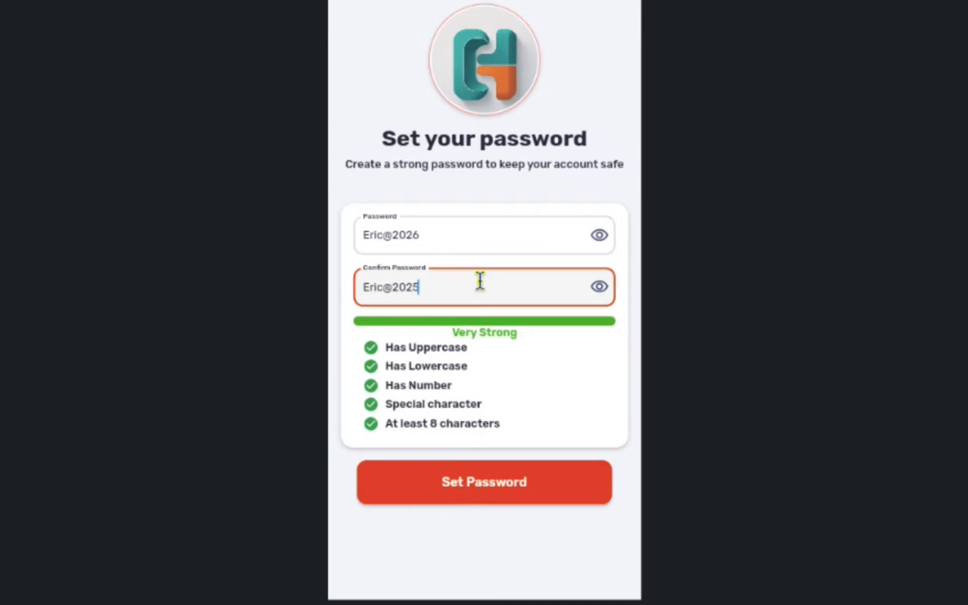
pyautogui.press('BackSpace')
pyautogui.write('6')
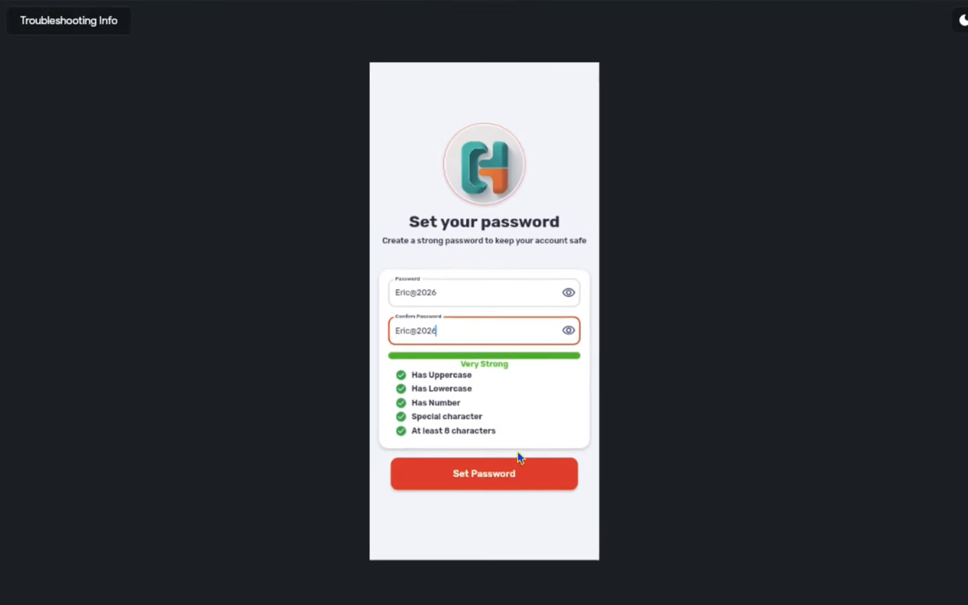
pyautogui.click(520, 460)
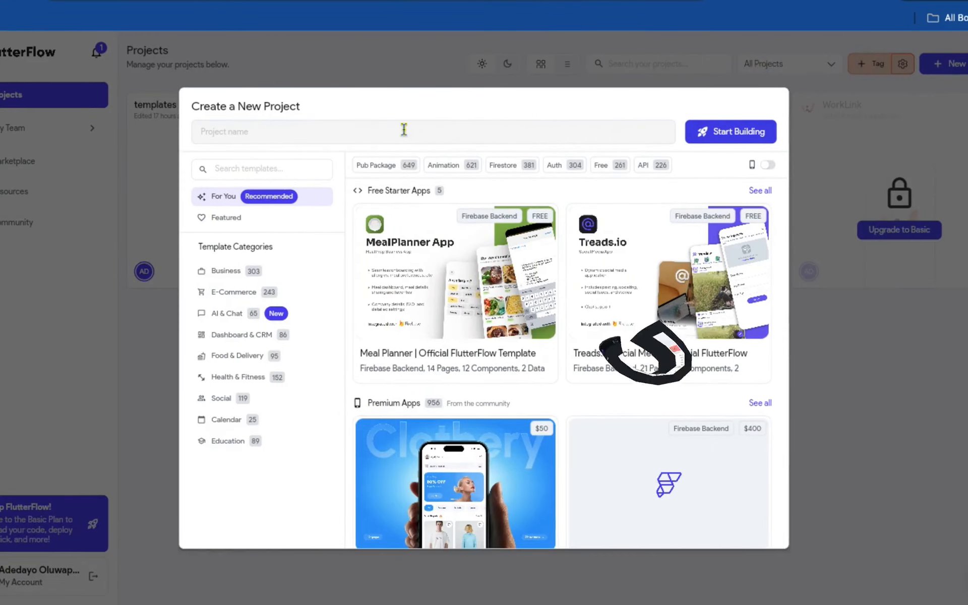
# - Create a new FlutterFlow project named Password Validation and start building it
pyautogui.click(404, 129)
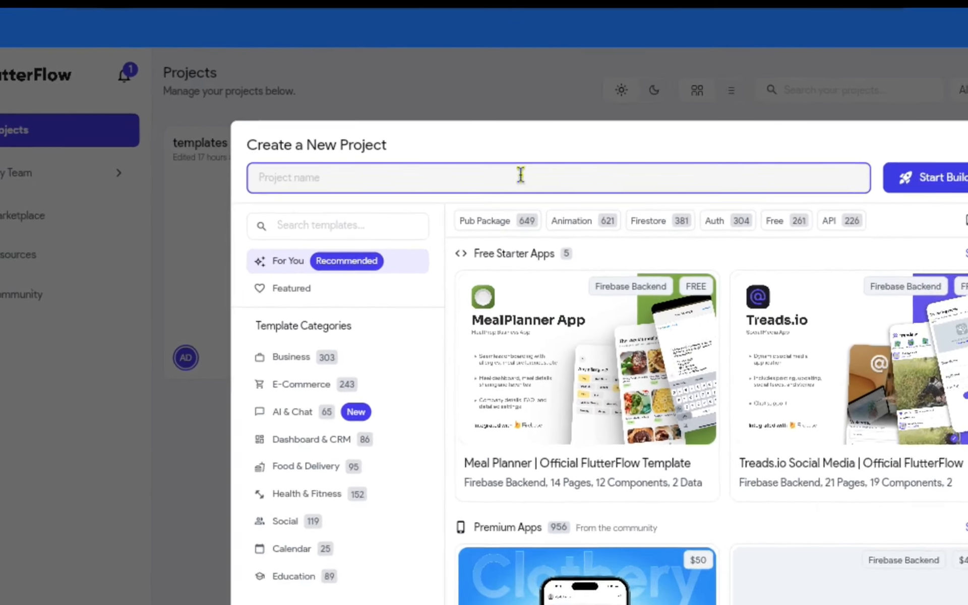
pyautogui.write('Pass')
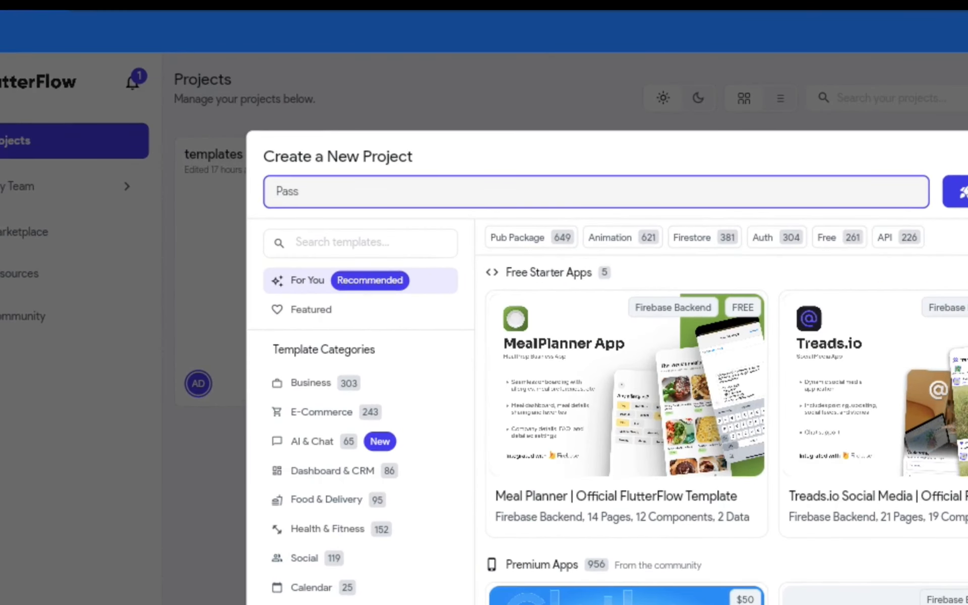
pyautogui.write('word Validation')
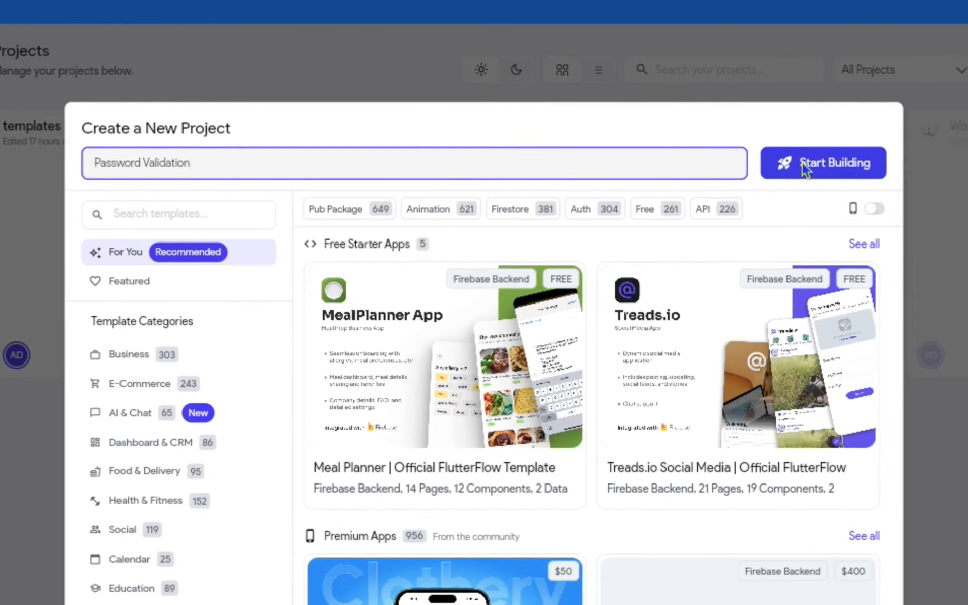
pyautogui.click(813, 171)
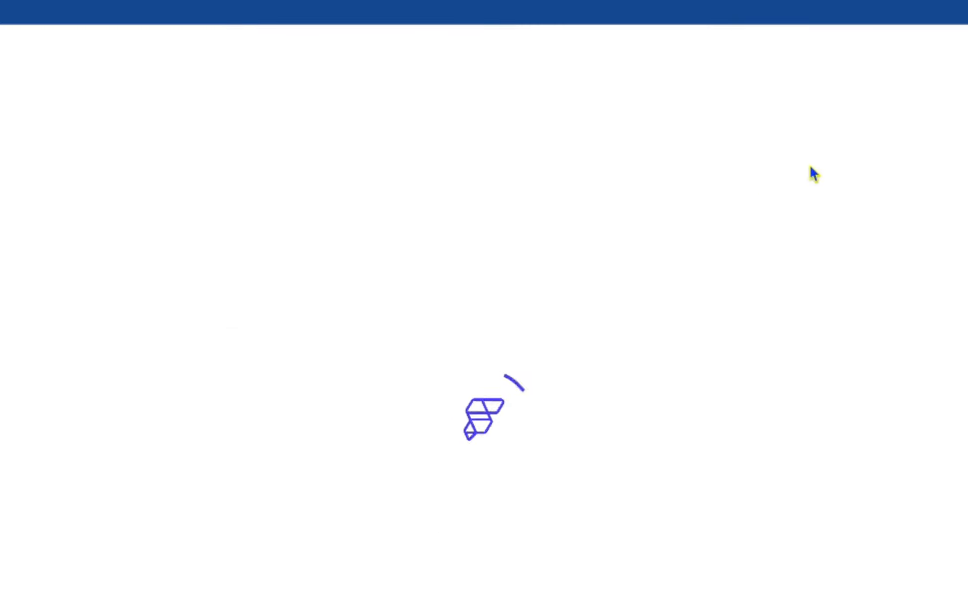
# - Delete the empty column from the home page and rename the page SetPassword
pyautogui.click(18, 131)
pyautogui.click(96, 328)
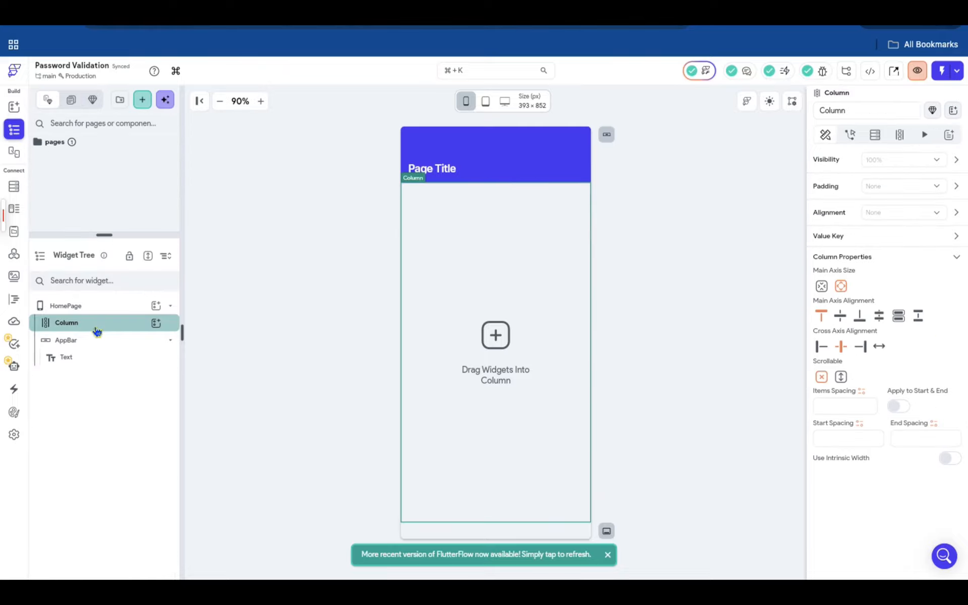
pyautogui.rightClick(99, 328)
pyautogui.click(271, 347)
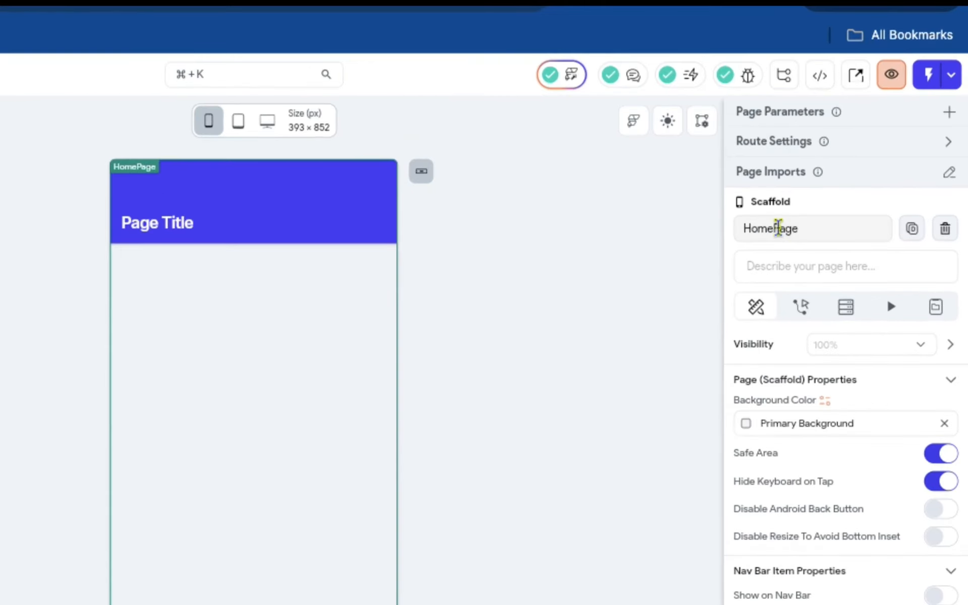
pyautogui.doubleClick(779, 228)
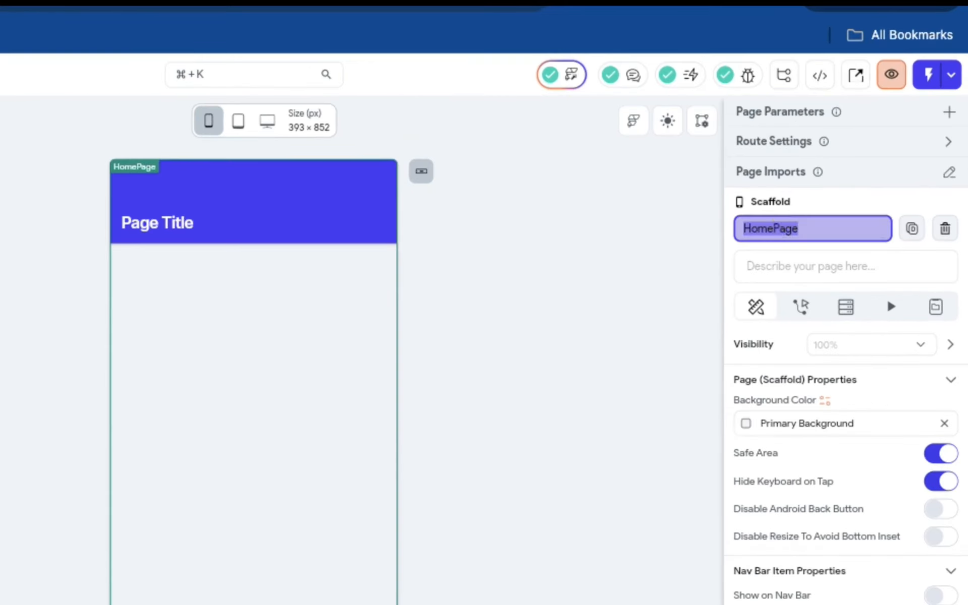
pyautogui.write('SetPassword')
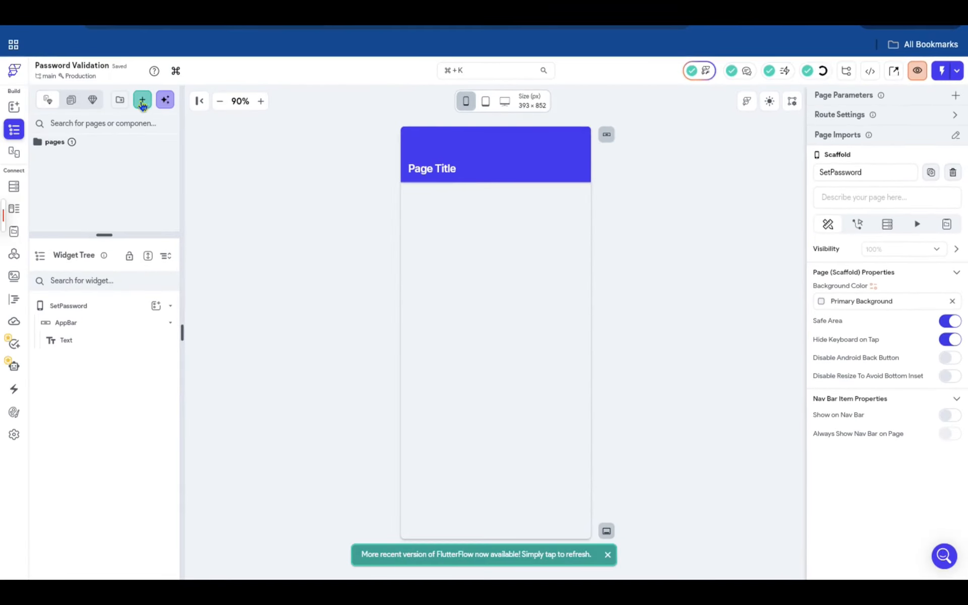
# - Create a blank component named Success
pyautogui.click(142, 99)
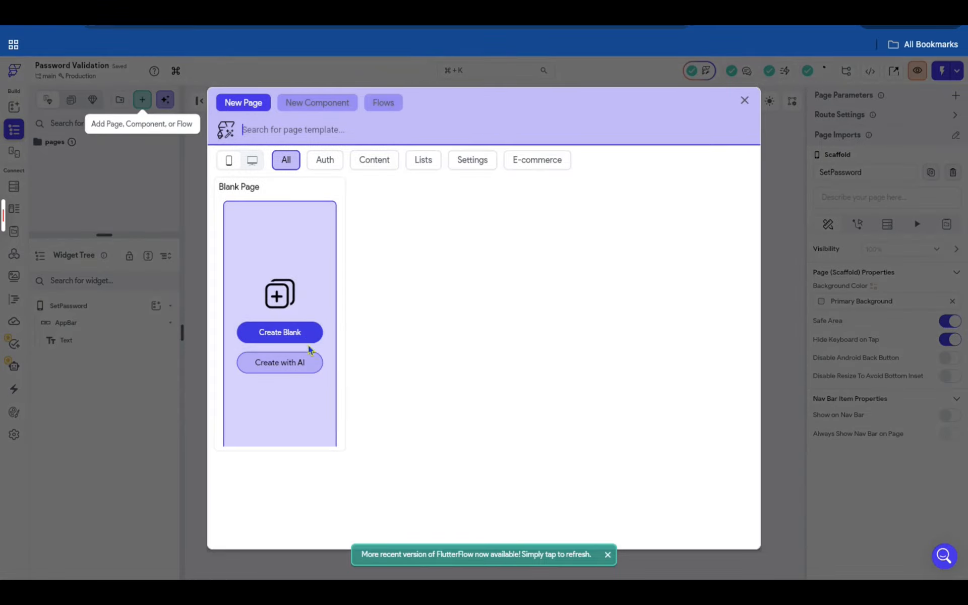
pyautogui.click(328, 108)
pyautogui.click(302, 283)
pyautogui.write('Success')
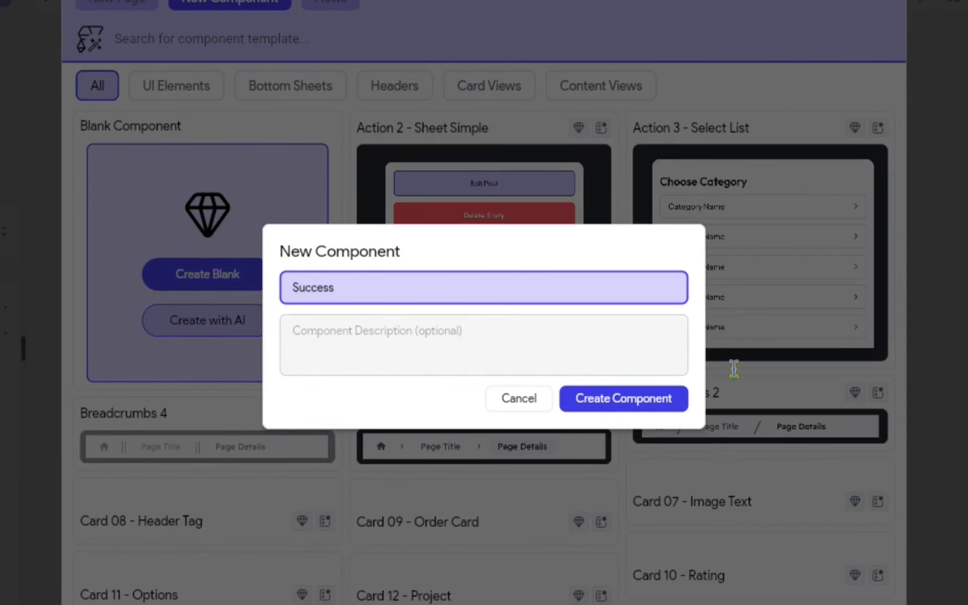
pyautogui.click(624, 398)
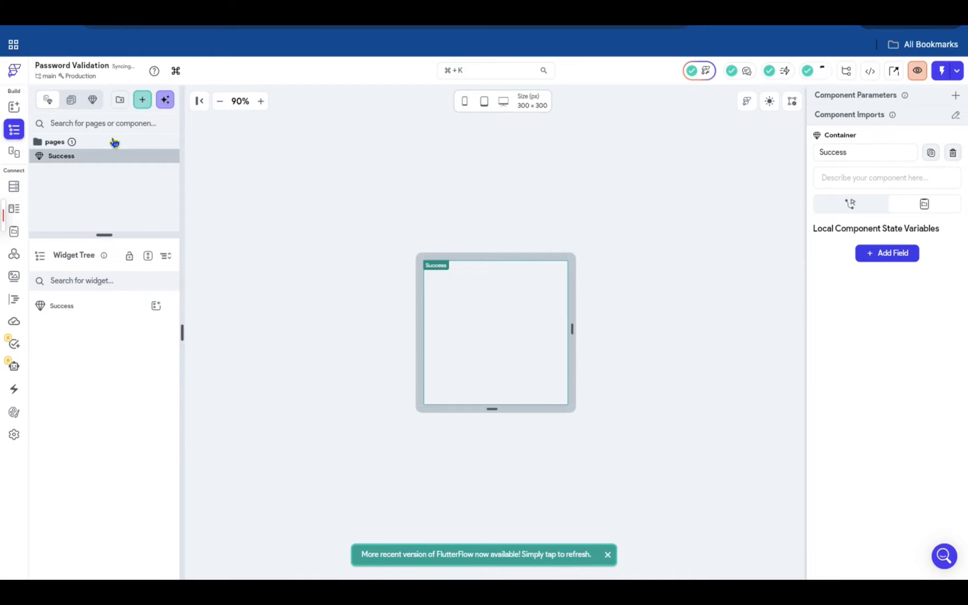
# - Open the SetPassword page and examine its main column and logo container in an enlarged widget tree
pyautogui.click(115, 142)
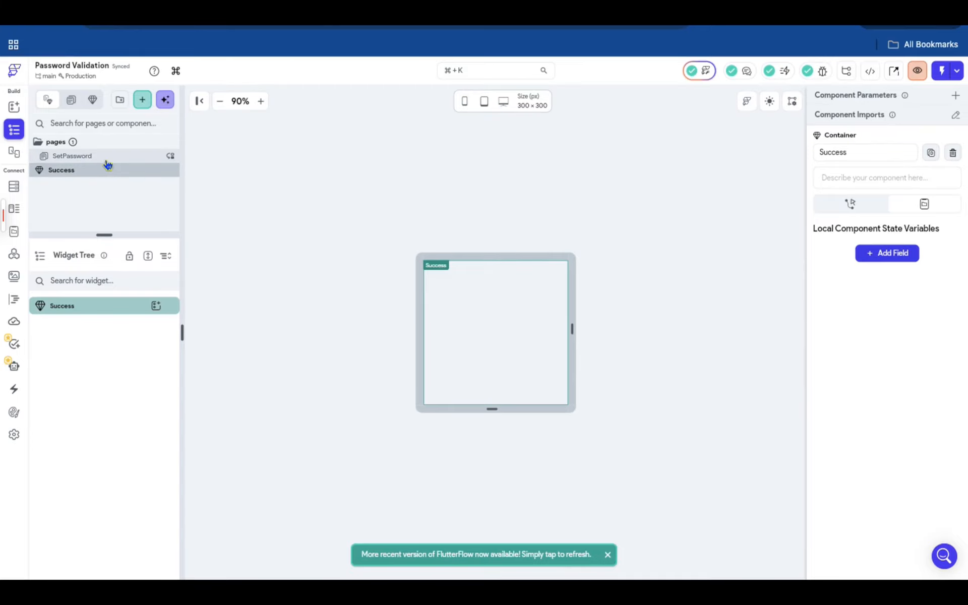
pyautogui.click(106, 158)
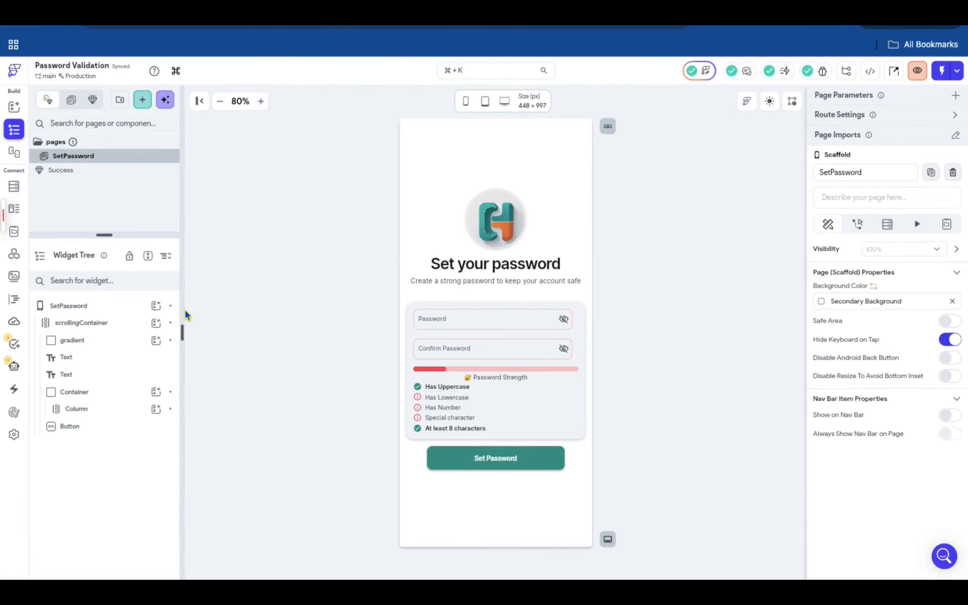
pyautogui.click(123, 325)
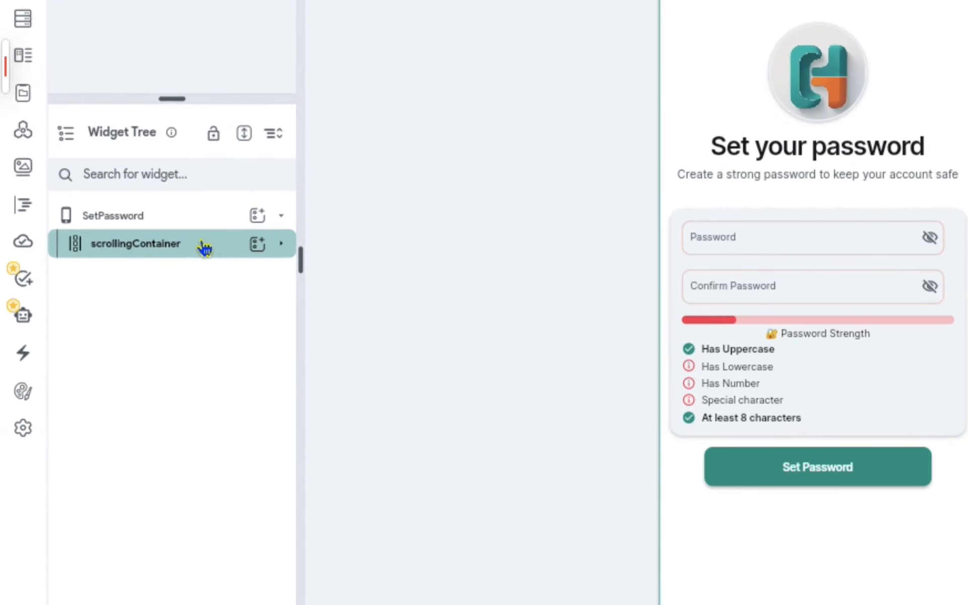
pyautogui.click(204, 247)
pyautogui.click(206, 278)
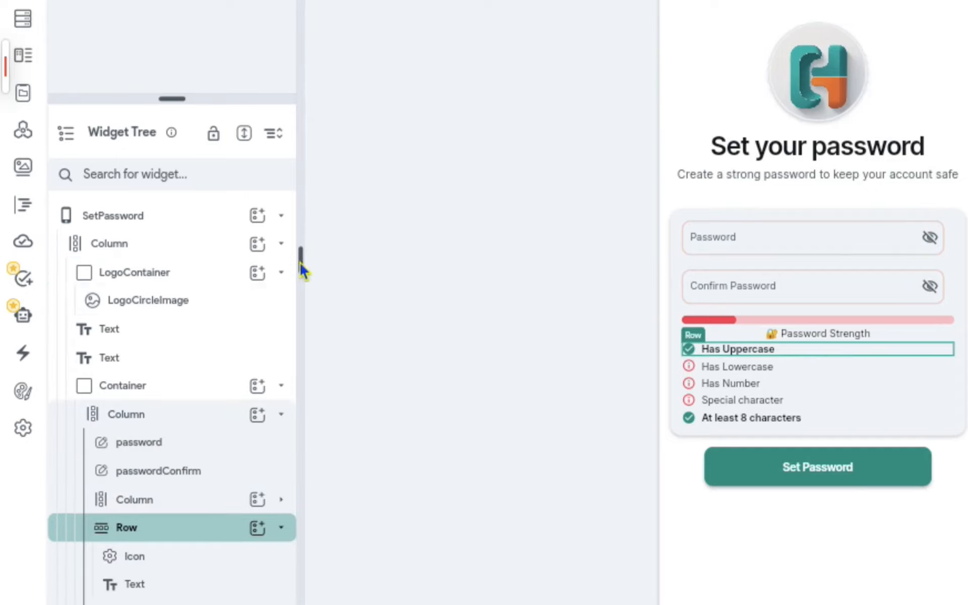
pyautogui.moveTo(303, 259); pyautogui.dragTo(438, 281)
pyautogui.moveTo(240, 101); pyautogui.dragTo(237, 4)
pyautogui.click(237, 130)
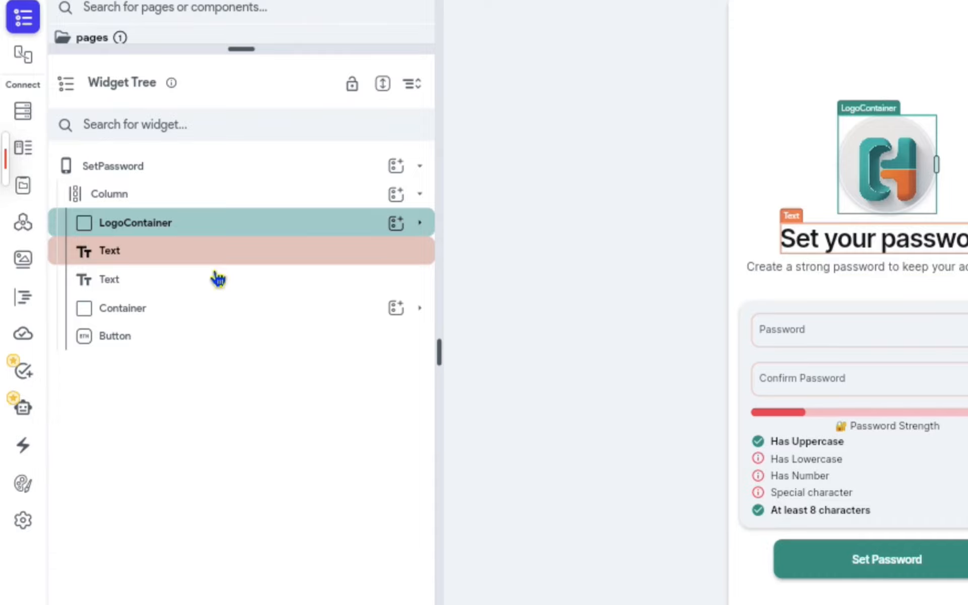
# - Examine the page's heading texts, form container, password fields, progress bar with strength label, and the icon-and-text row for the uppercase requirement
pyautogui.click(3, 234)
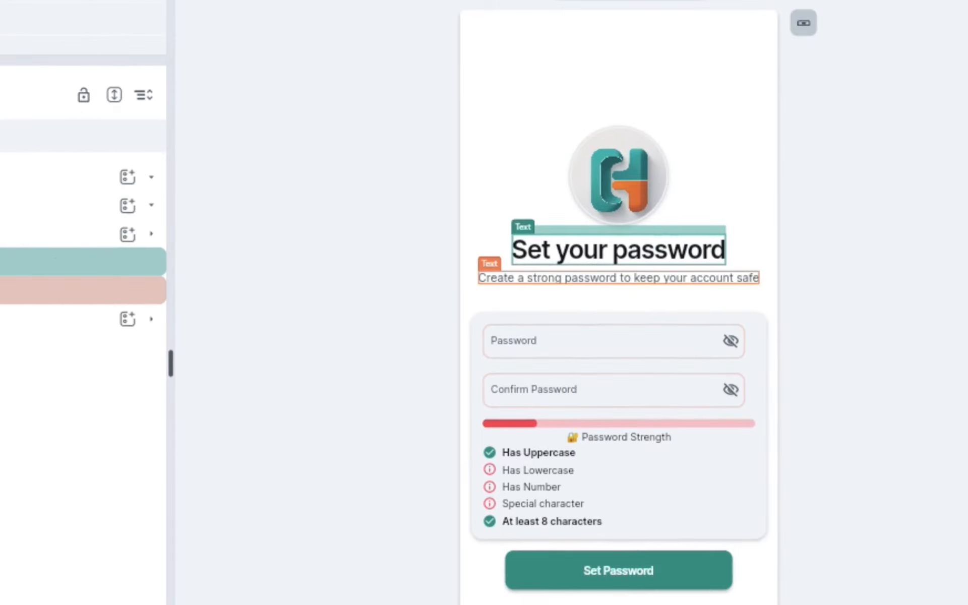
pyautogui.click(3, 290)
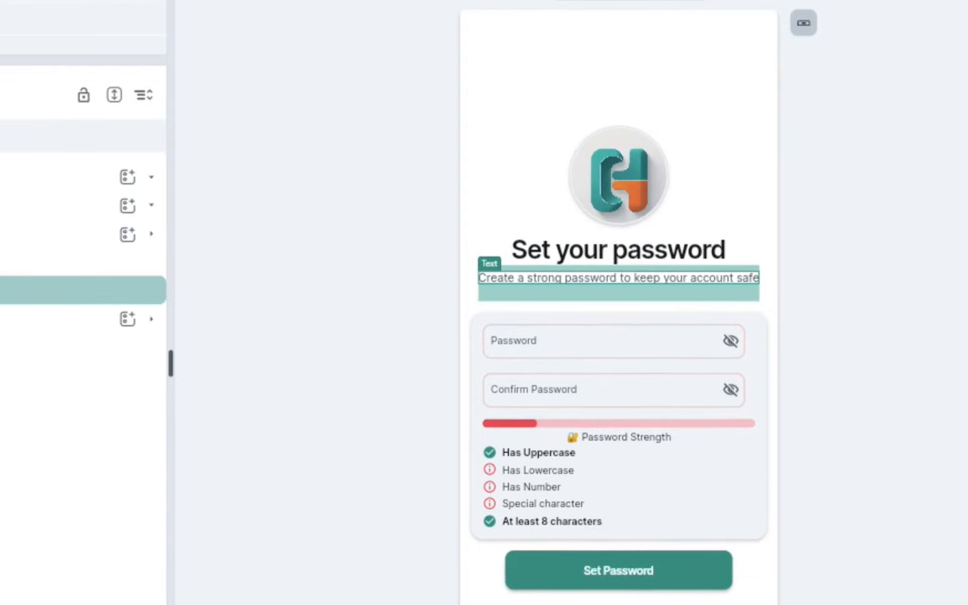
pyautogui.click(3, 319)
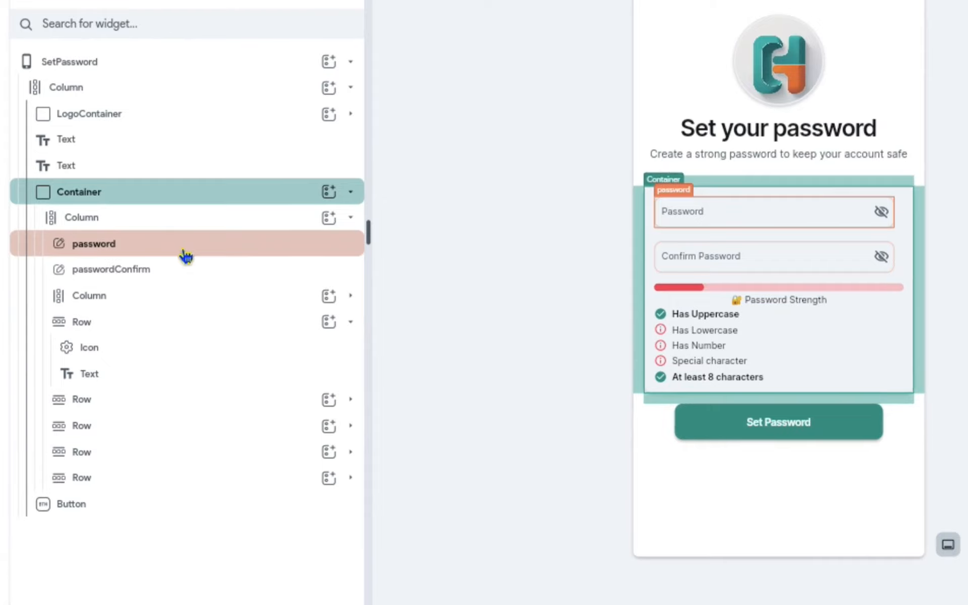
pyautogui.click(146, 345)
pyautogui.click(146, 359)
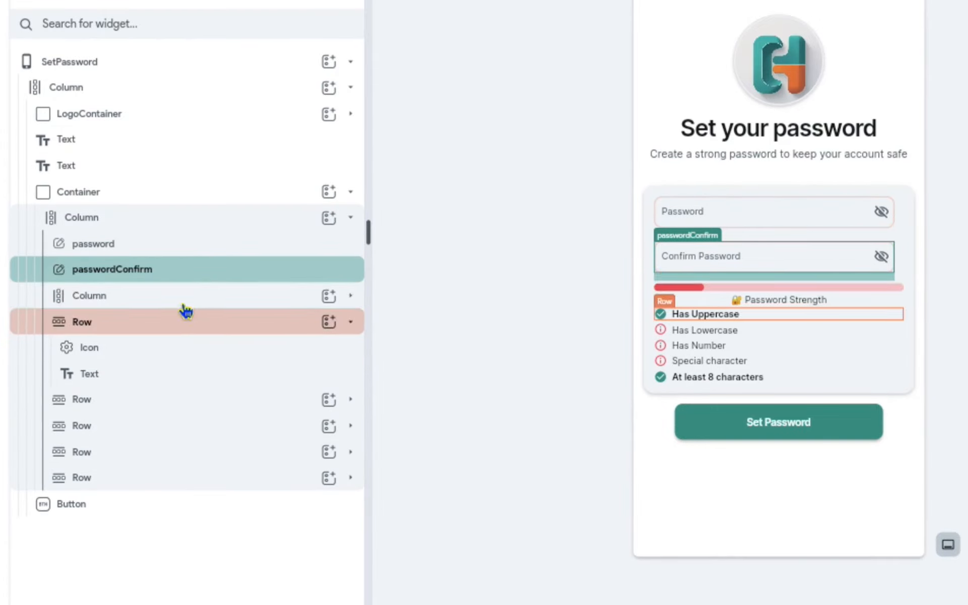
pyautogui.click(185, 303)
pyautogui.click(186, 310)
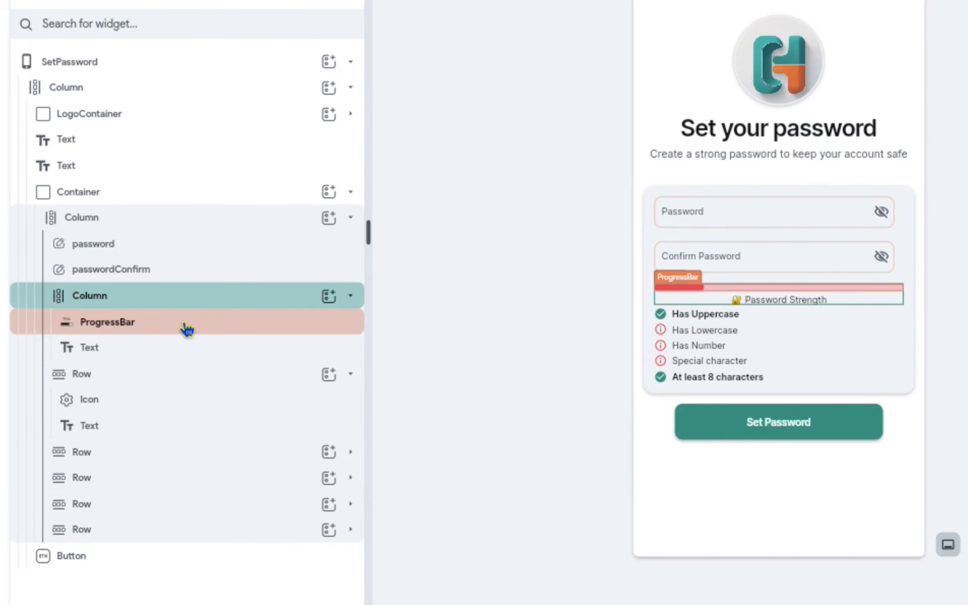
pyautogui.click(157, 350)
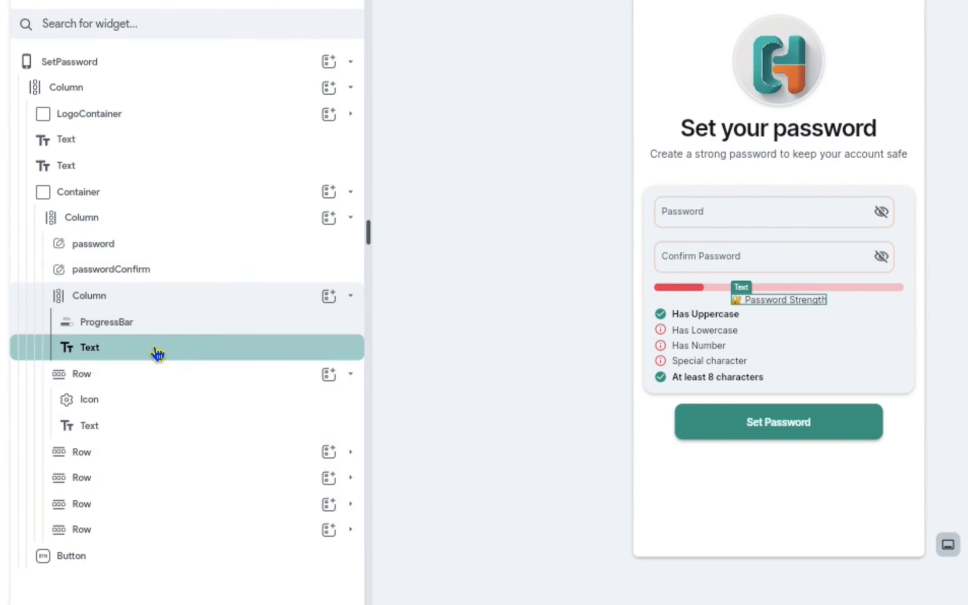
pyautogui.click(125, 379)
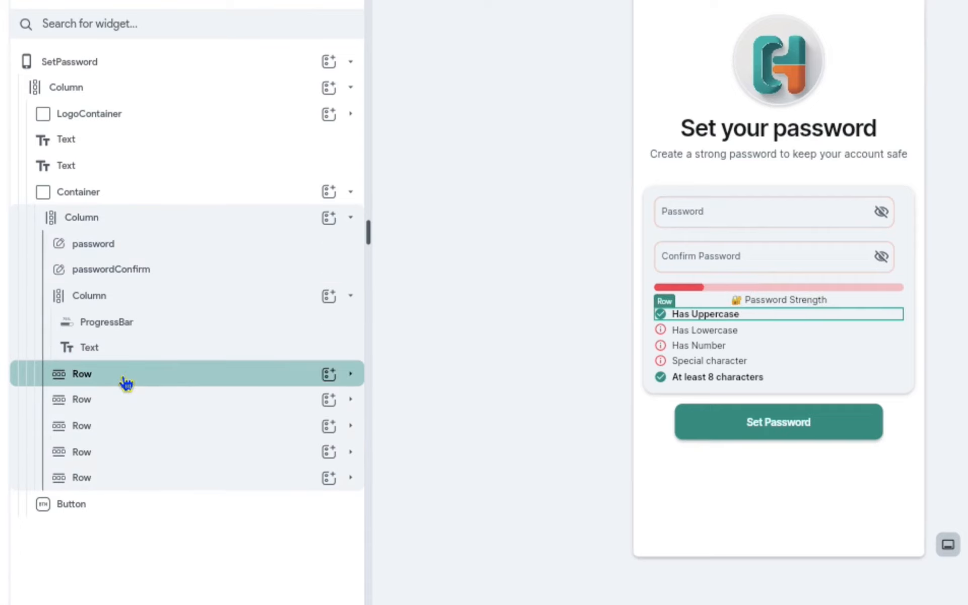
pyautogui.click(126, 382)
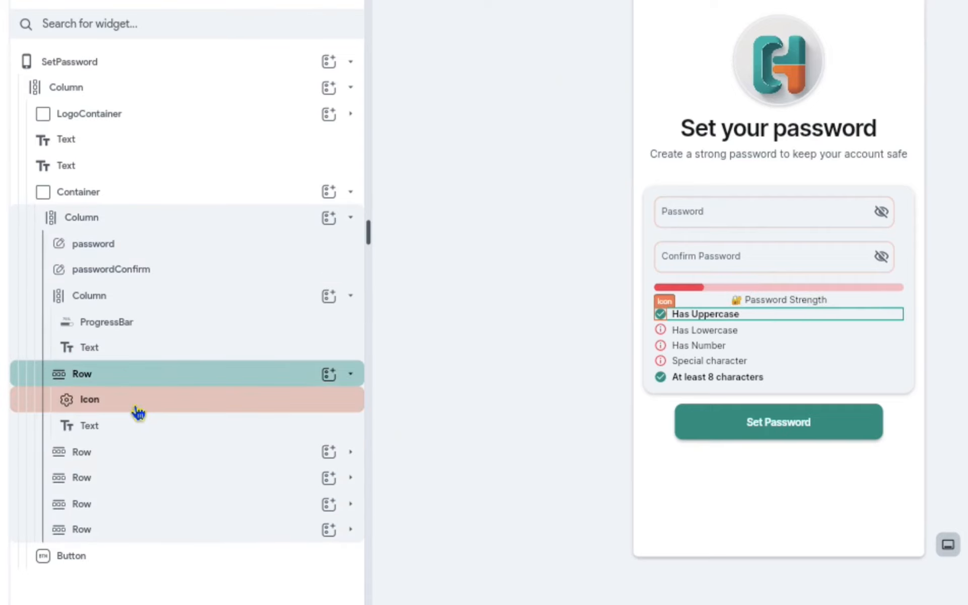
pyautogui.click(138, 412)
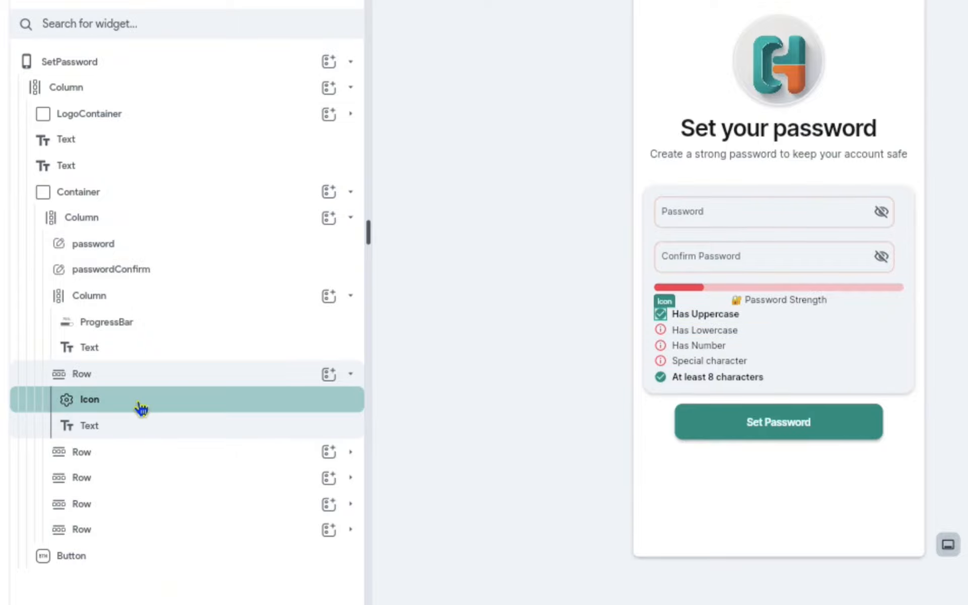
# - Wrap the Has Uppercase requirement row in a ConditionalBuilder
pyautogui.rightClick(223, 374)
pyautogui.click(248, 328)
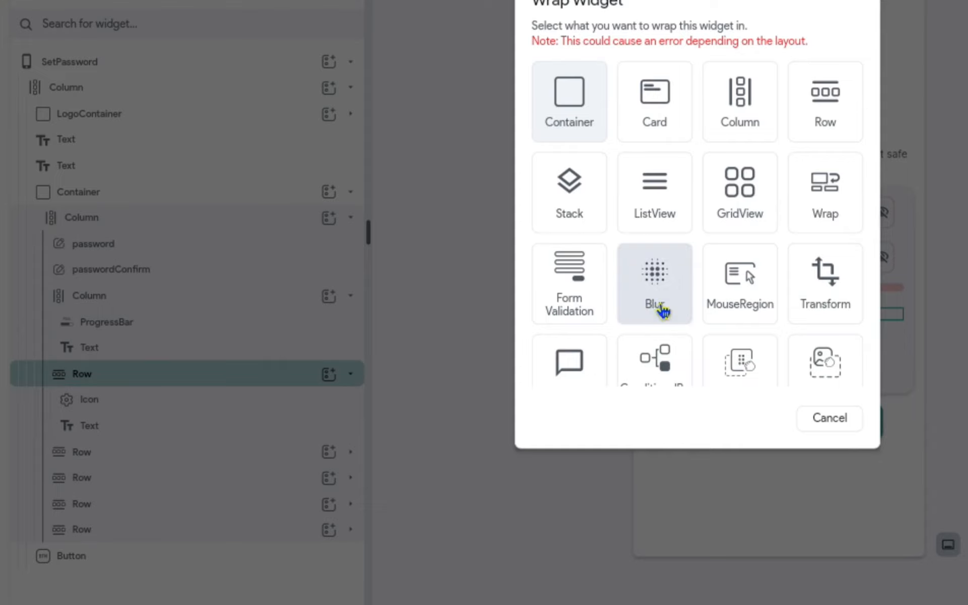
pyautogui.scroll(-2, 663, 298)
pyautogui.click(662, 286)
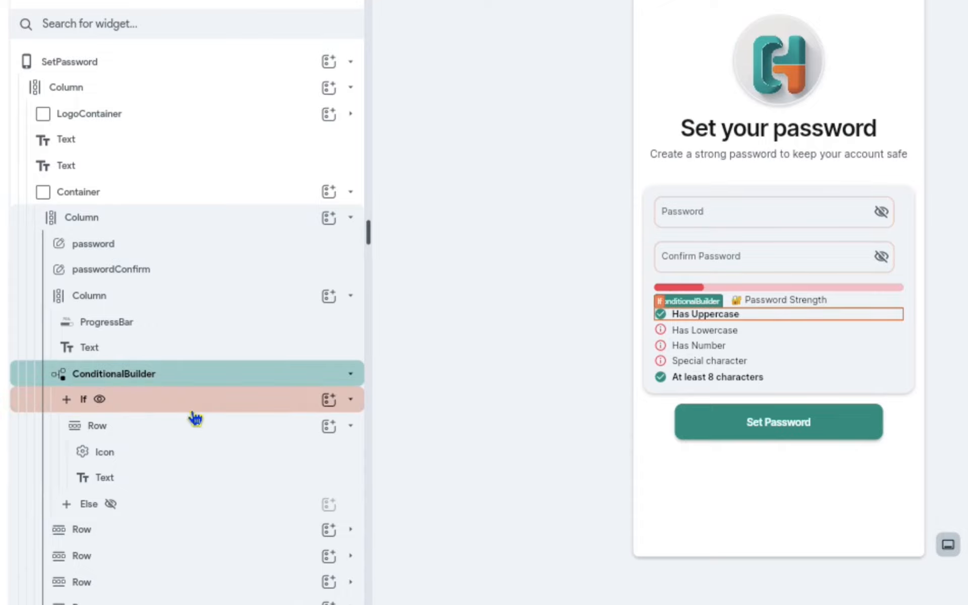
# - Try copying the Has Lowercase row into the ConditionalBuilder's Else branch, and undo the paste
pyautogui.scroll(-1, 190, 379)
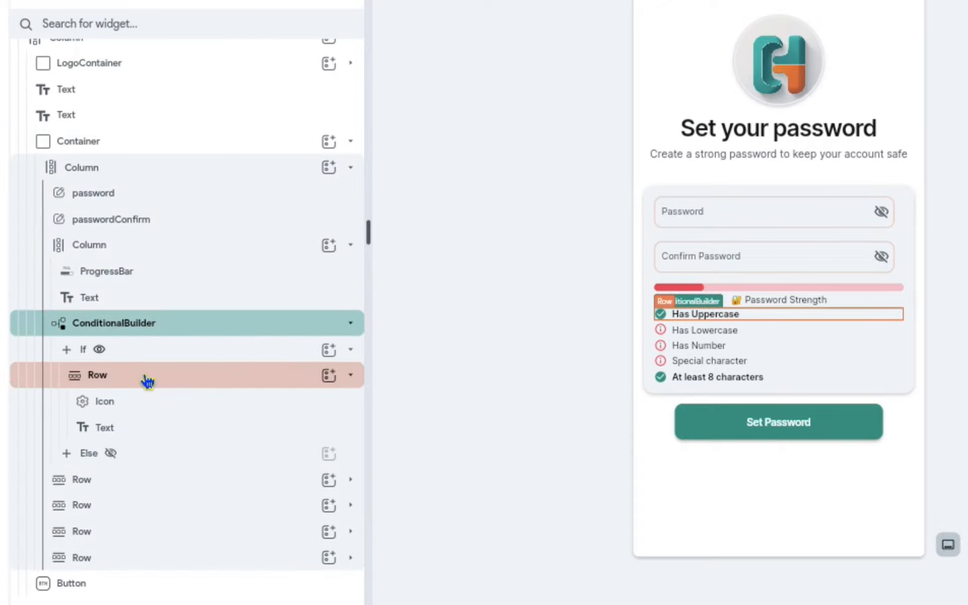
pyautogui.click(159, 481)
pyautogui.hotkey('ctrl', 'c')
pyautogui.click(158, 454)
pyautogui.hotkey('ctrl', 'v')
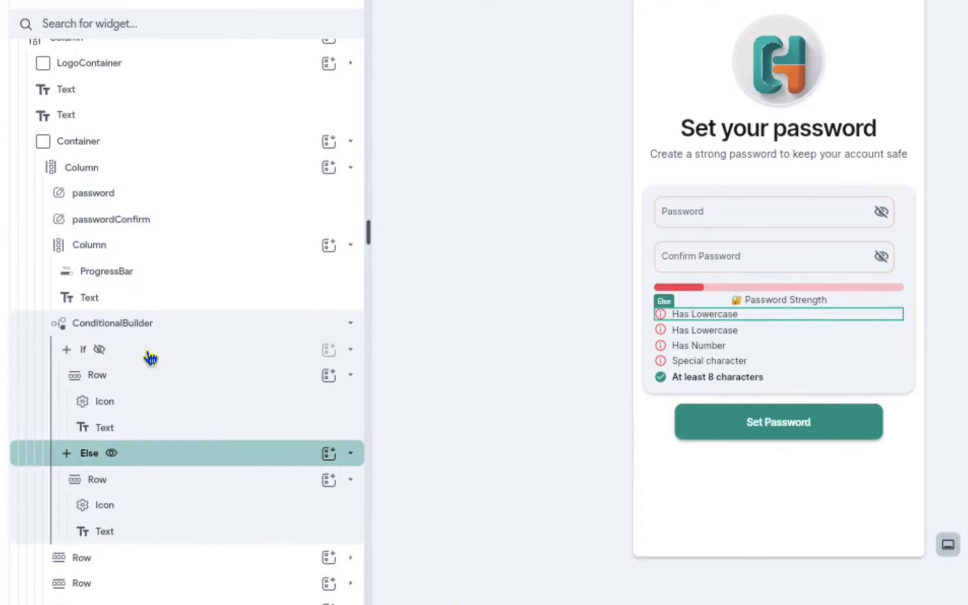
pyautogui.click(150, 375)
pyautogui.hotkey('ctrl', 'z')
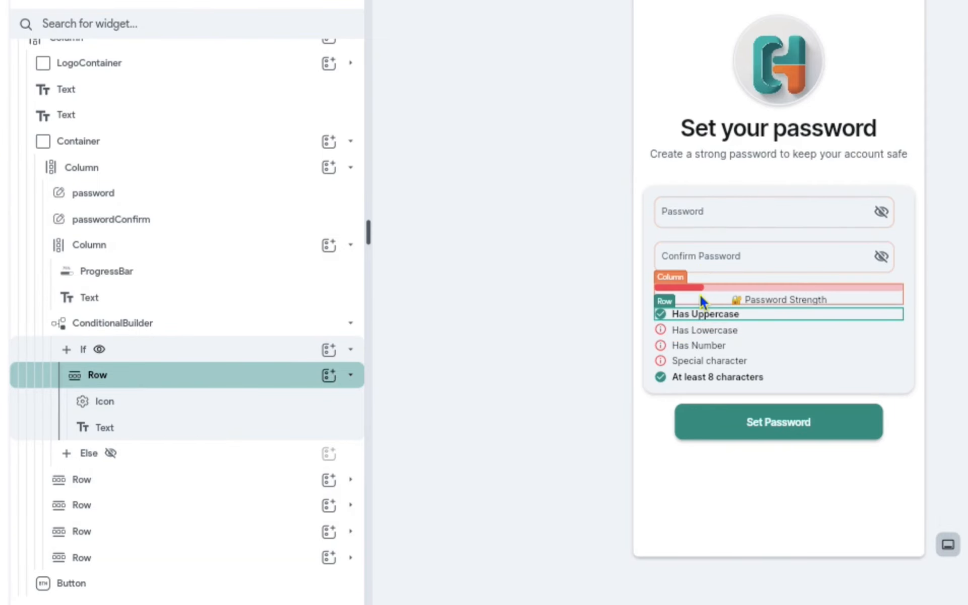
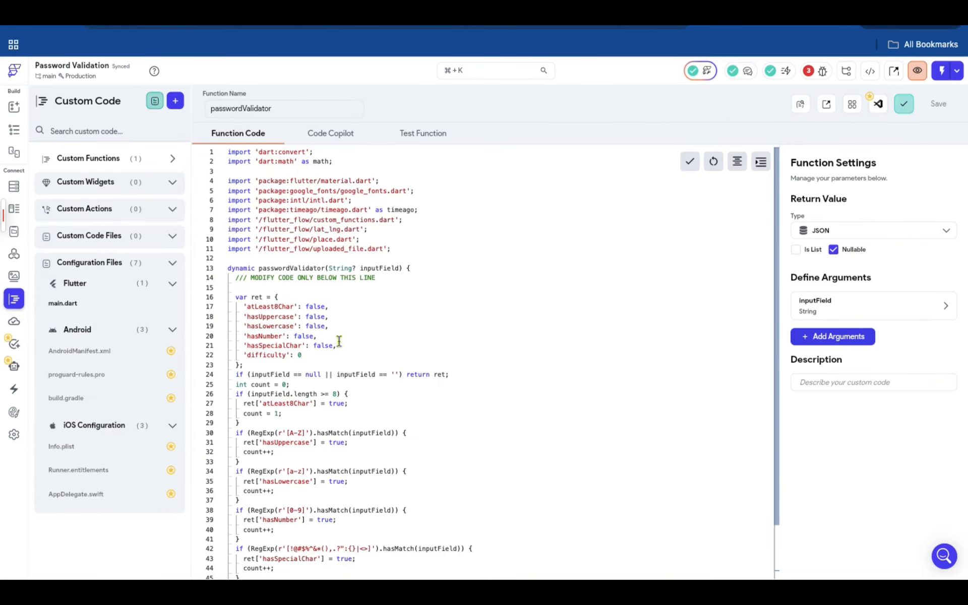
# - Examine the requirement keys and the difficulty value in the map returned by the passwordValidator function
pyautogui.moveTo(305, 346); pyautogui.dragTo(245, 314)
pyautogui.doubleClick(264, 336)
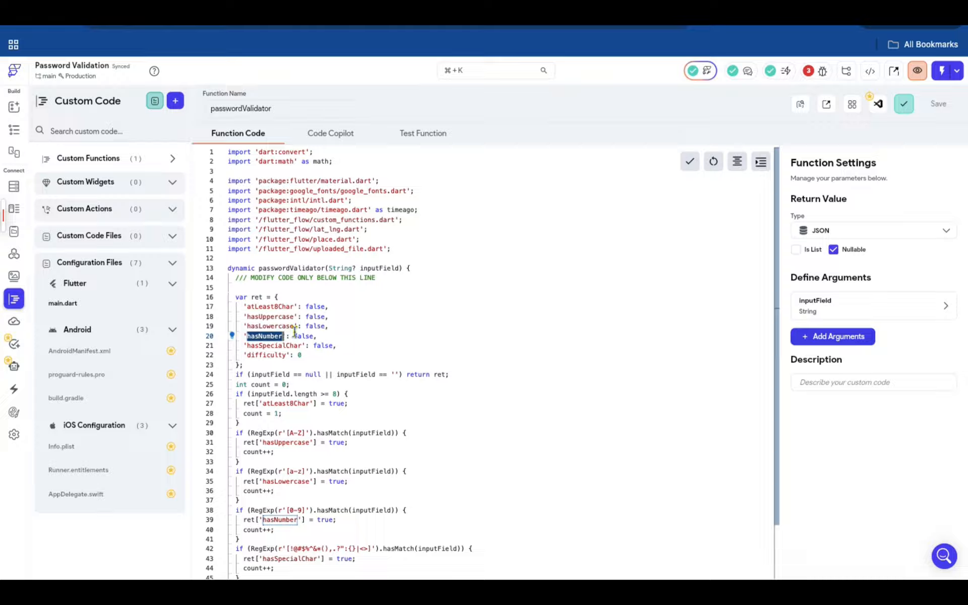
pyautogui.click(310, 355)
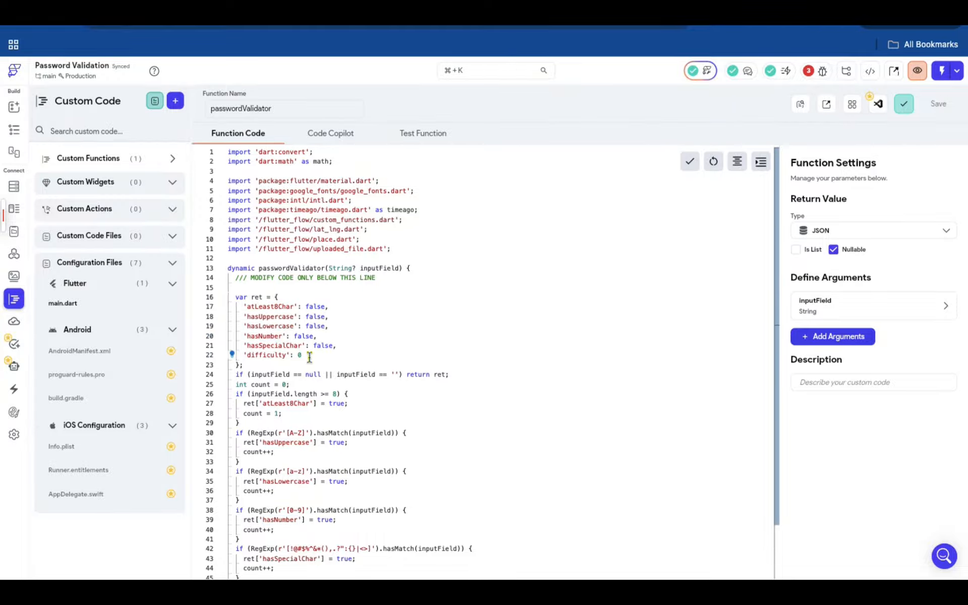
# - Rename the Has Uppercase row's ConditionalBuilder to HasUppercaseConditionalBuilder in the SetPassword page
pyautogui.click(14, 129)
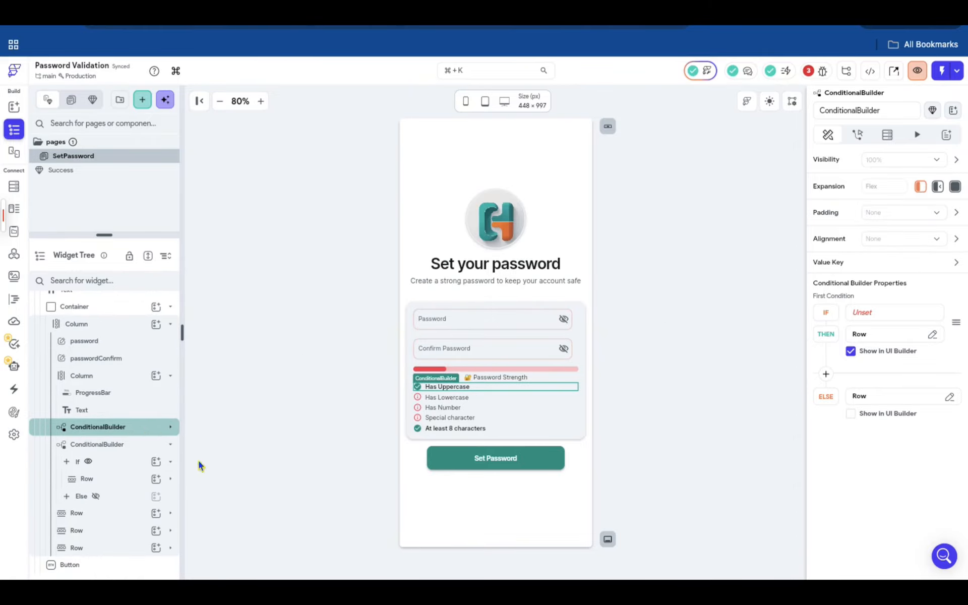
pyautogui.click(822, 110)
pyautogui.write('HasUpperca')
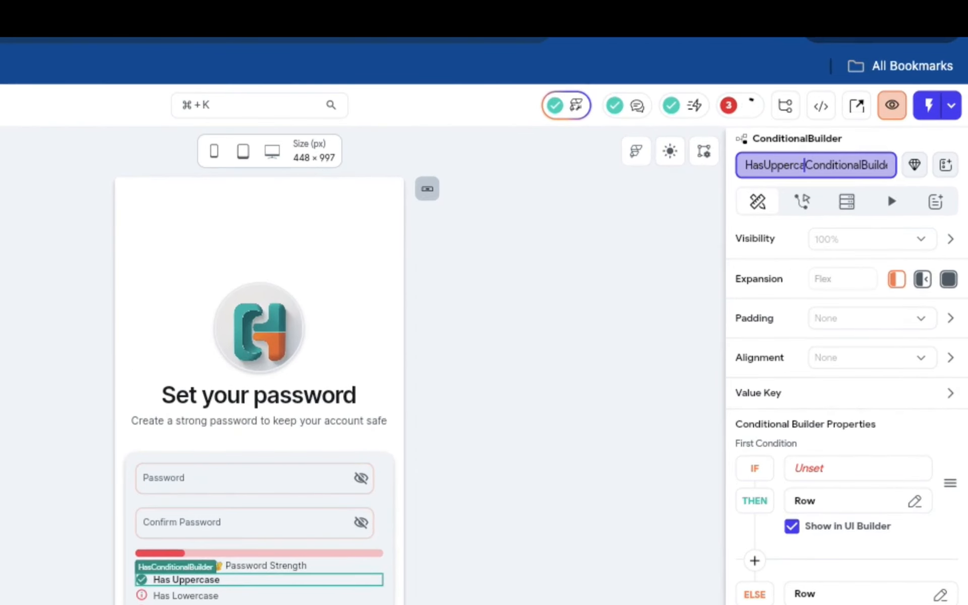
pyautogui.write('se')
pyautogui.press('Return')
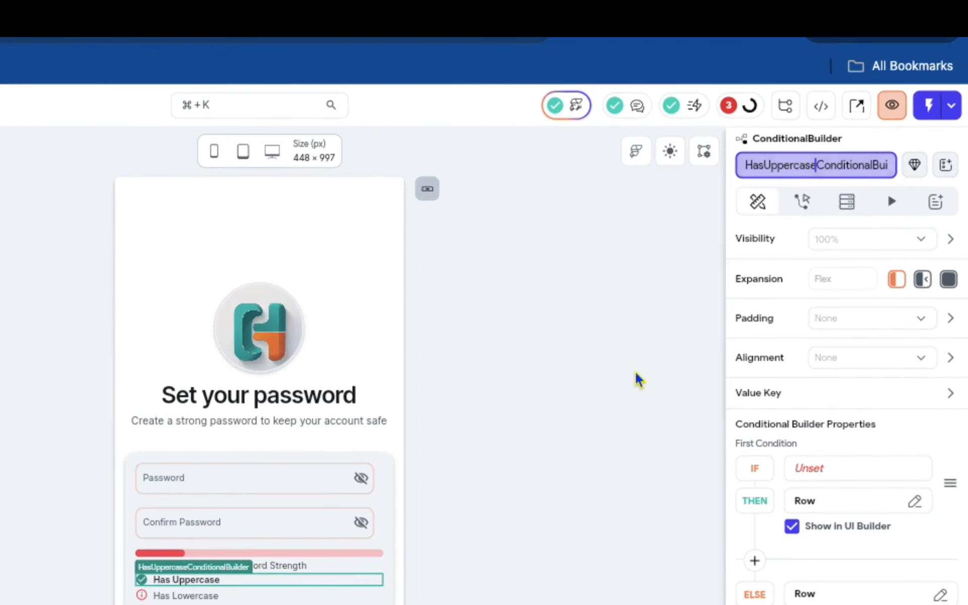
# - Set the builder's IF condition to the passwordValidator function, with the password field's widget state as inputField
pyautogui.click(863, 449)
pyautogui.click(540, 259)
pyautogui.click(307, 422)
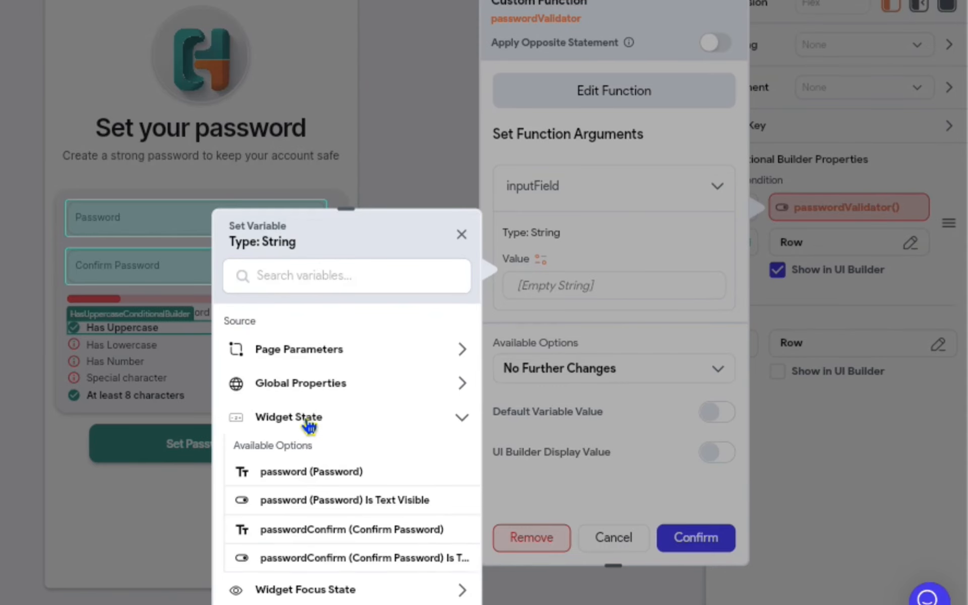
pyautogui.click(276, 474)
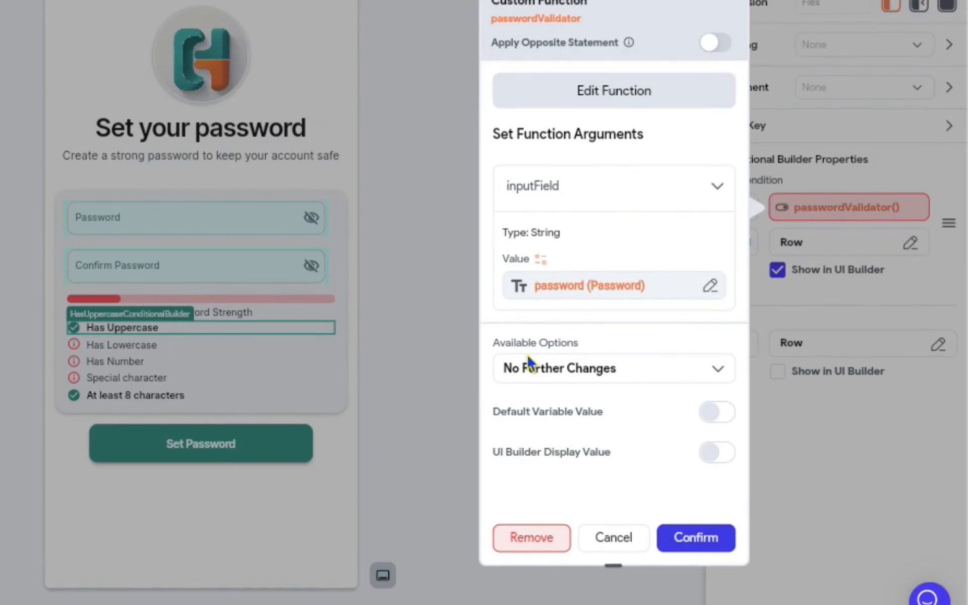
# - Read the condition from the validator's result with the JSON Path $.hasUppercase, checking the key against the function code
pyautogui.click(623, 365)
pyautogui.click(609, 409)
pyautogui.scroll(1, 599, 396)
pyautogui.click(599, 398)
pyautogui.write('.hasUppercase')
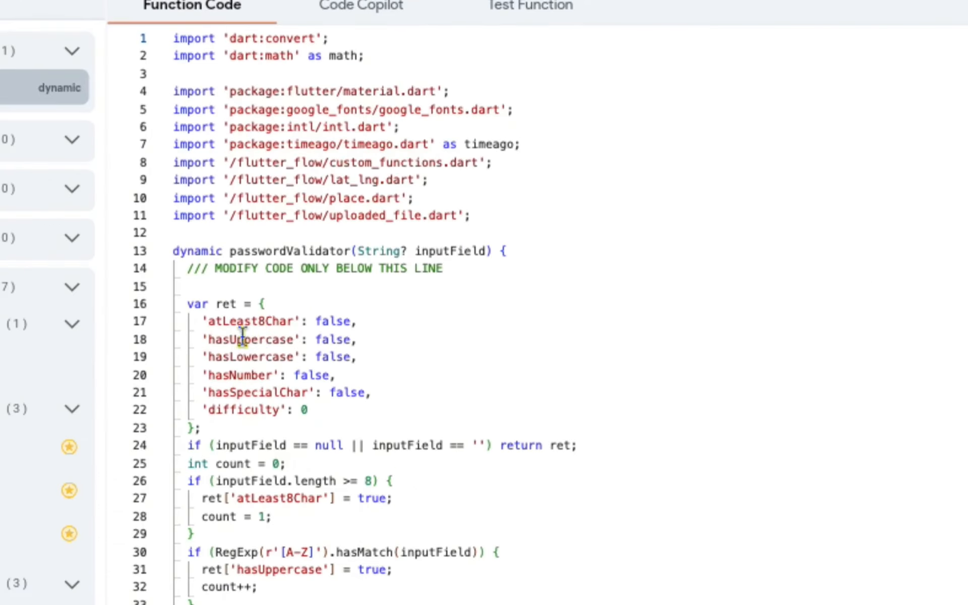
pyautogui.doubleClick(252, 339)
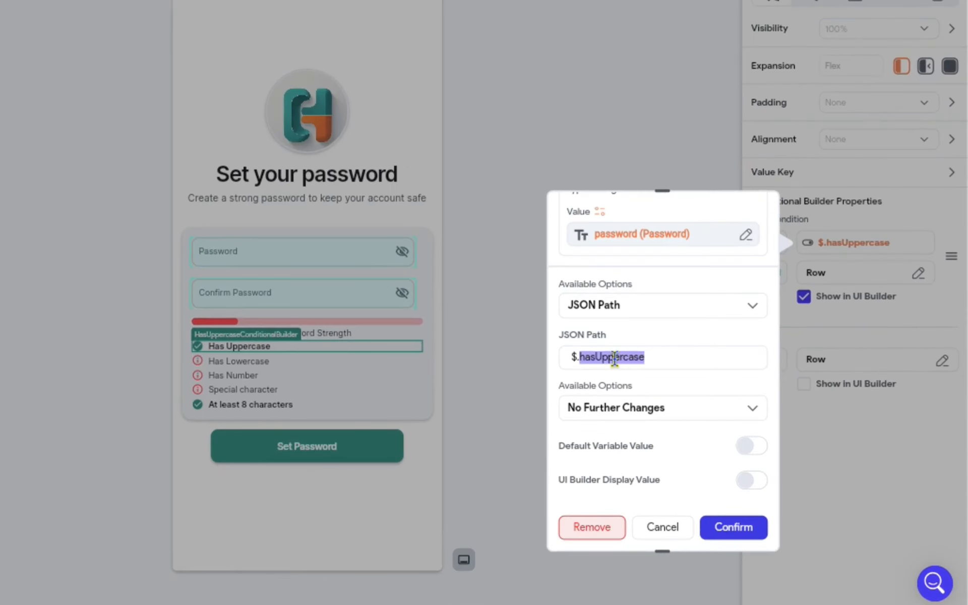
pyautogui.click(737, 527)
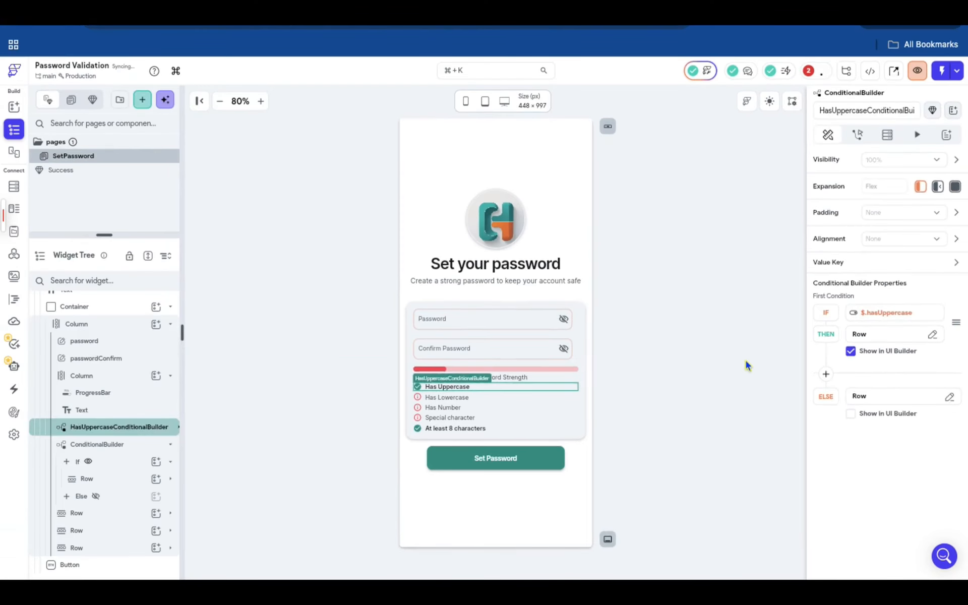
# - Show the Else branch of HasUppercaseConditionalBuilder and change its row text to Has Uppercase
pyautogui.click(746, 362)
pyautogui.click(480, 386)
pyautogui.click(117, 427)
pyautogui.click(851, 413)
pyautogui.click(466, 388)
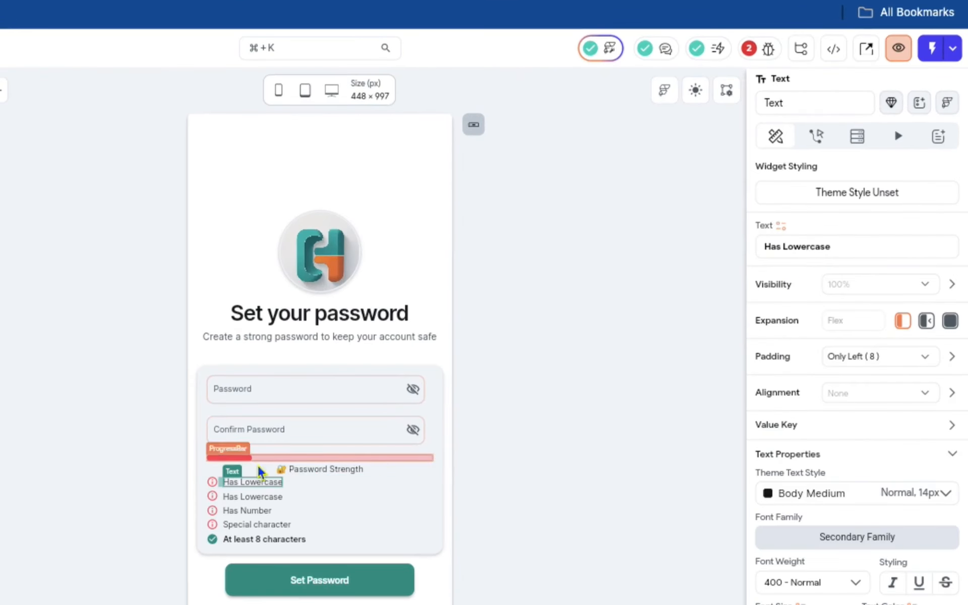
pyautogui.doubleClick(811, 246)
pyautogui.write('Uppercase')
pyautogui.click(609, 425)
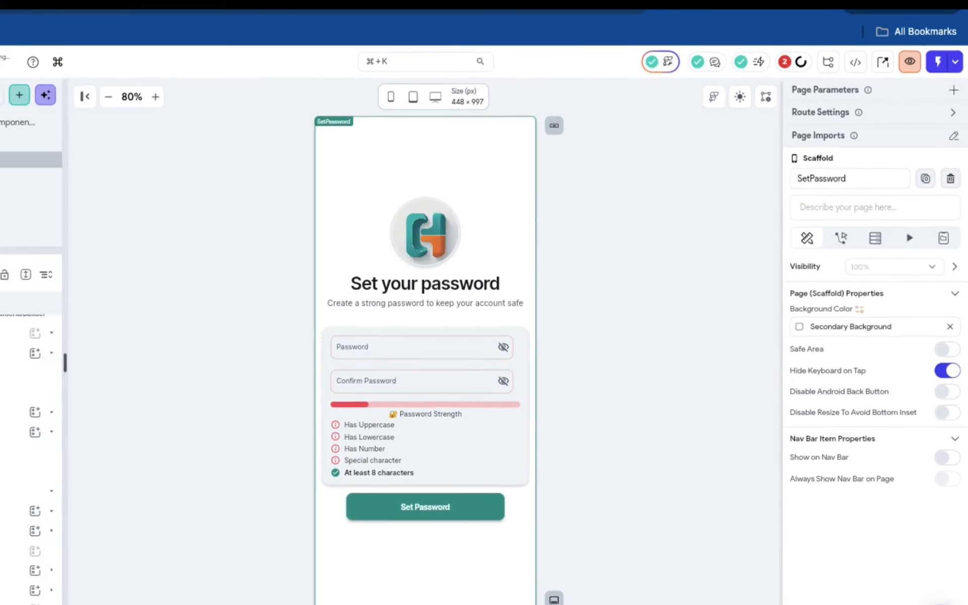
# - Rename the Has Lowercase row's ConditionalBuilder to HasLowerCaseConditionalBuilder
pyautogui.scroll(-1, 101, 444)
pyautogui.click(47, 470)
pyautogui.scroll(-1, 46, 471)
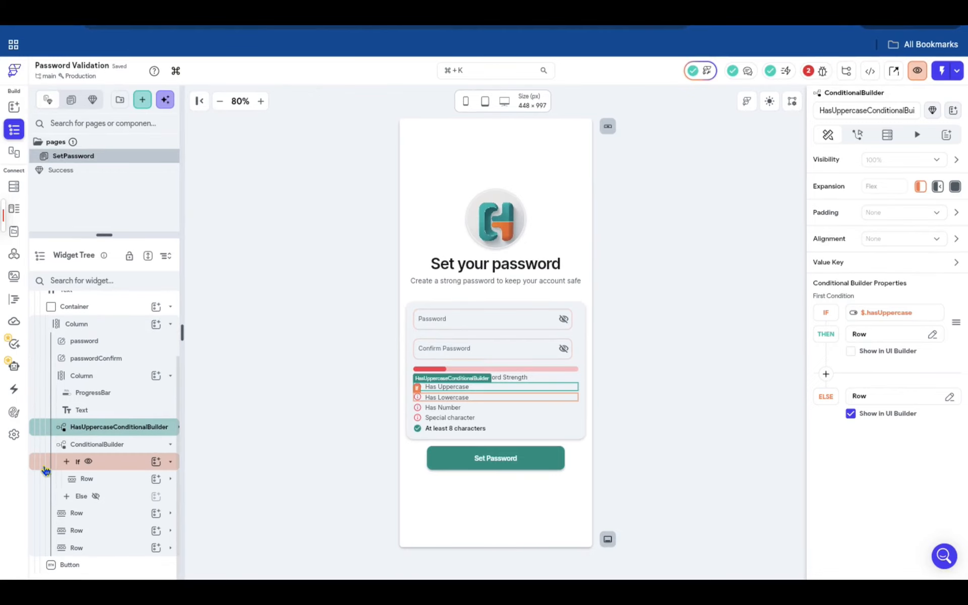
pyautogui.click(45, 445)
pyautogui.click(821, 111)
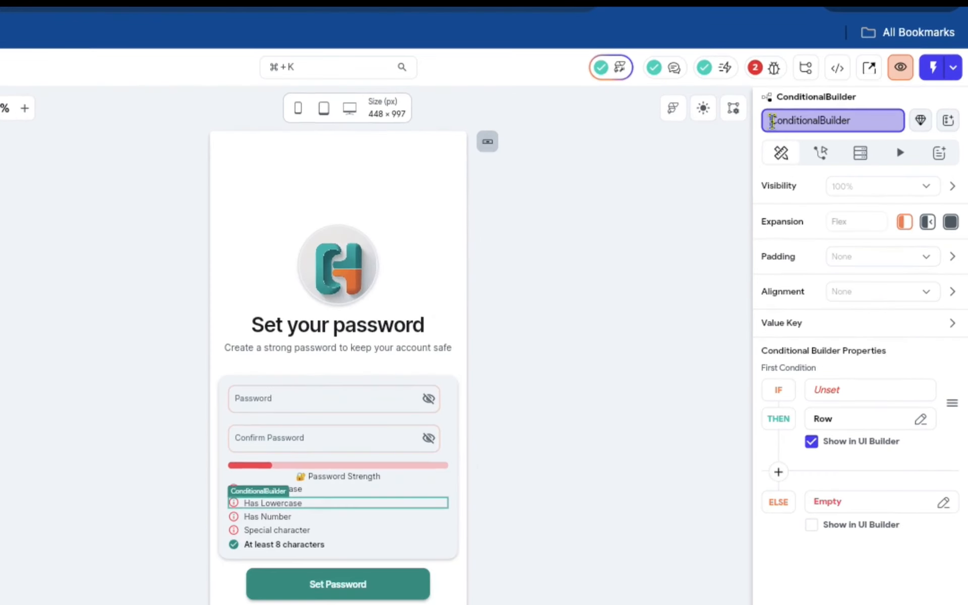
pyautogui.write('HasLowerCase')
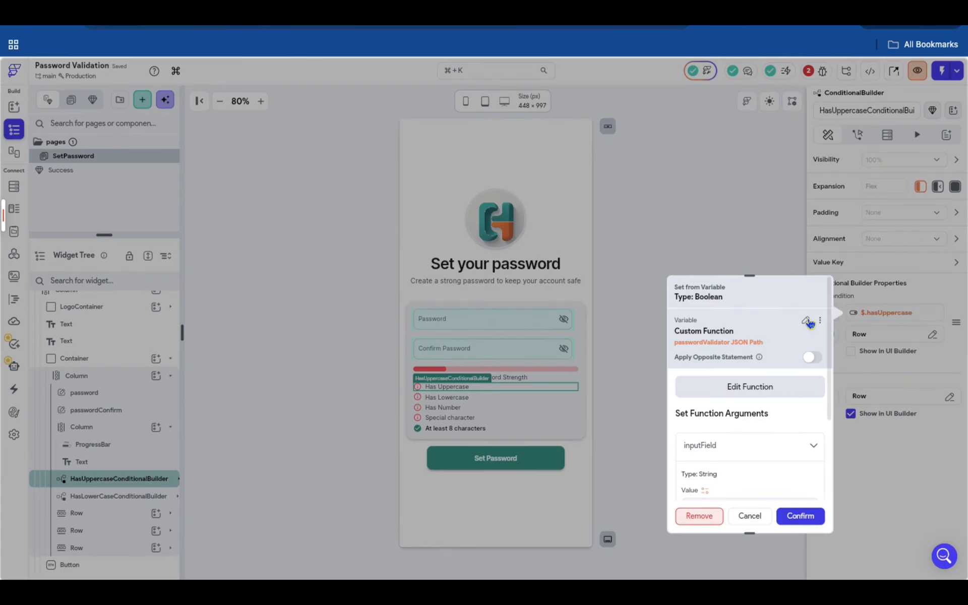
# - Copy the uppercase condition variable to HasLowerCaseConditionalBuilder's IF condition and set its JSON Path to $.hasLowercase
pyautogui.click(820, 321)
pyautogui.click(785, 341)
pyautogui.click(119, 497)
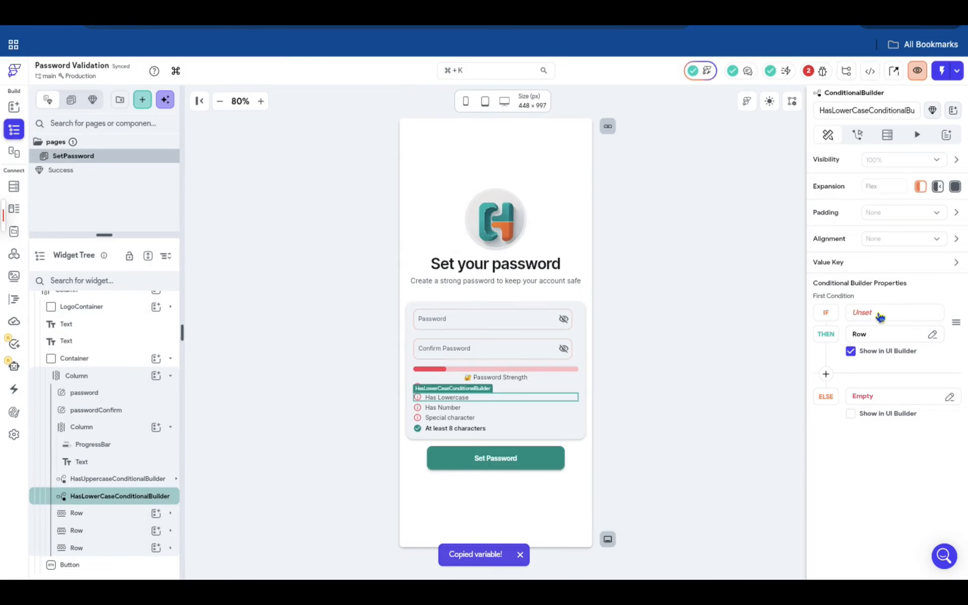
pyautogui.click(880, 315)
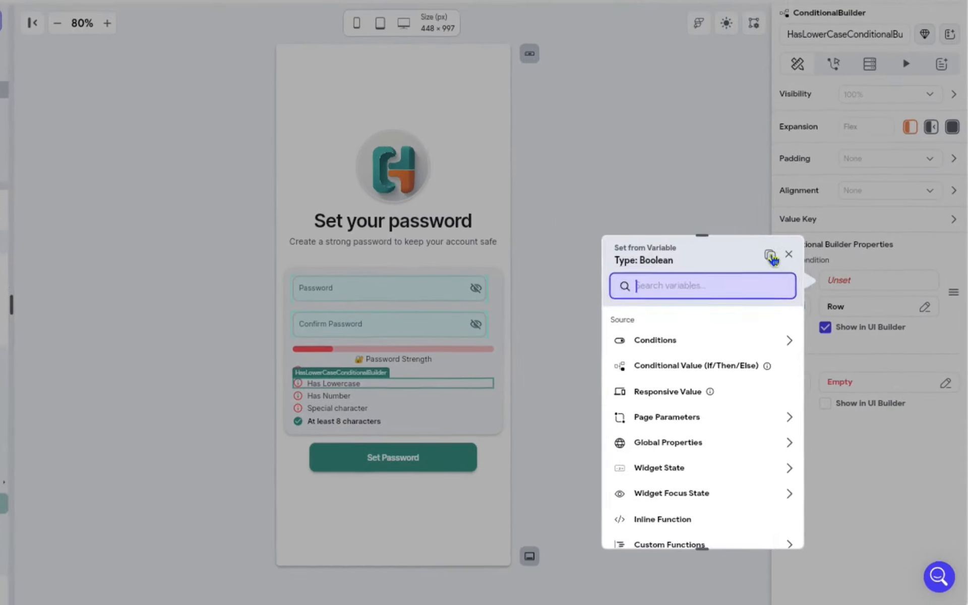
pyautogui.click(770, 256)
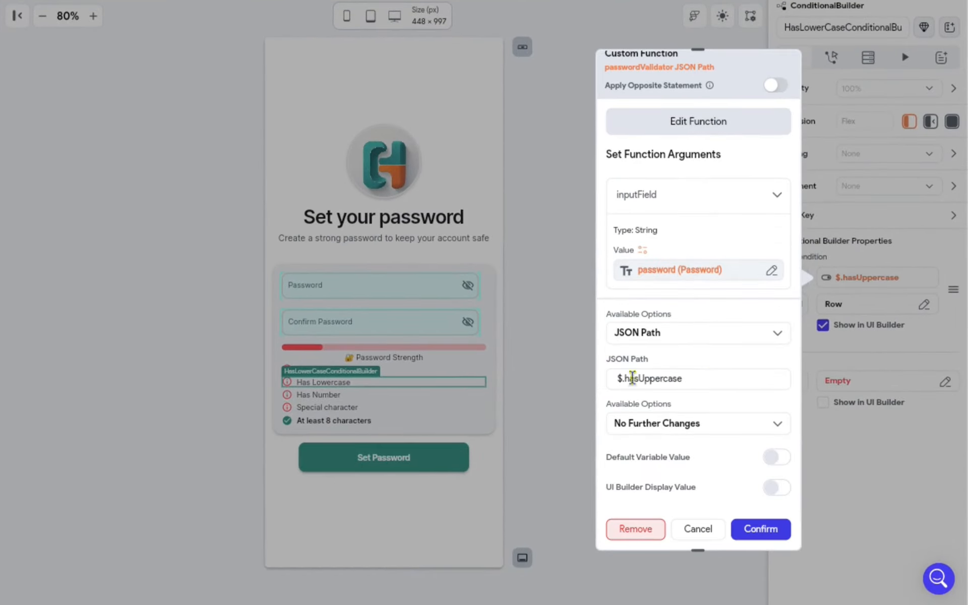
pyautogui.moveTo(625, 378); pyautogui.dragTo(701, 383)
pyautogui.write('Lowercase')
pyautogui.click(763, 535)
# - Copy the Has Number row into HasLowerCaseConditionalBuilder's Else branch and change its text to Has Lowercase
pyautogui.click(121, 497)
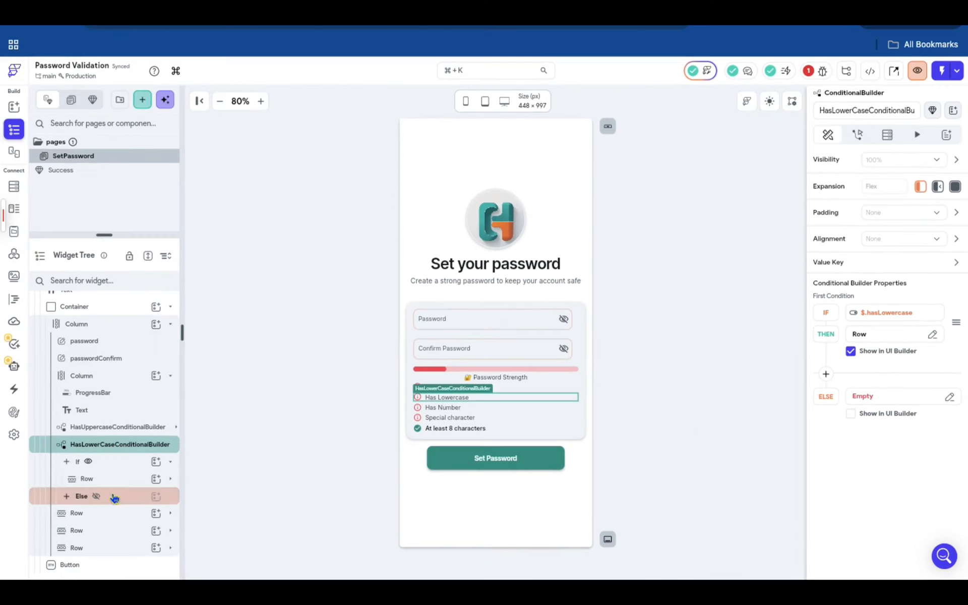
pyautogui.click(96, 497)
pyautogui.click(130, 498)
pyautogui.click(129, 480)
pyautogui.click(126, 517)
pyautogui.press('super+c')
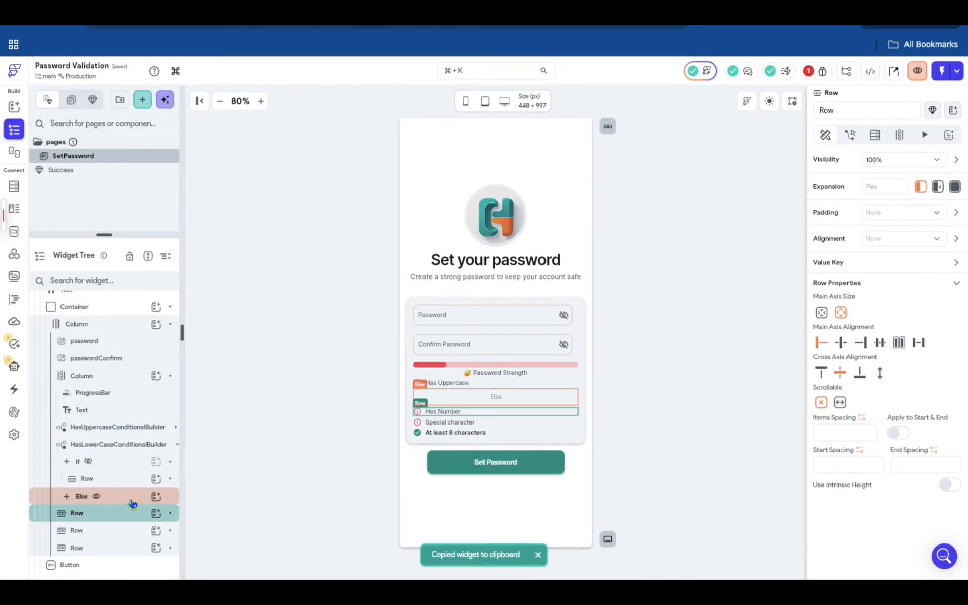
pyautogui.click(131, 499)
pyautogui.press('super+v')
pyautogui.doubleClick(452, 398)
pyautogui.write('Lowercase')
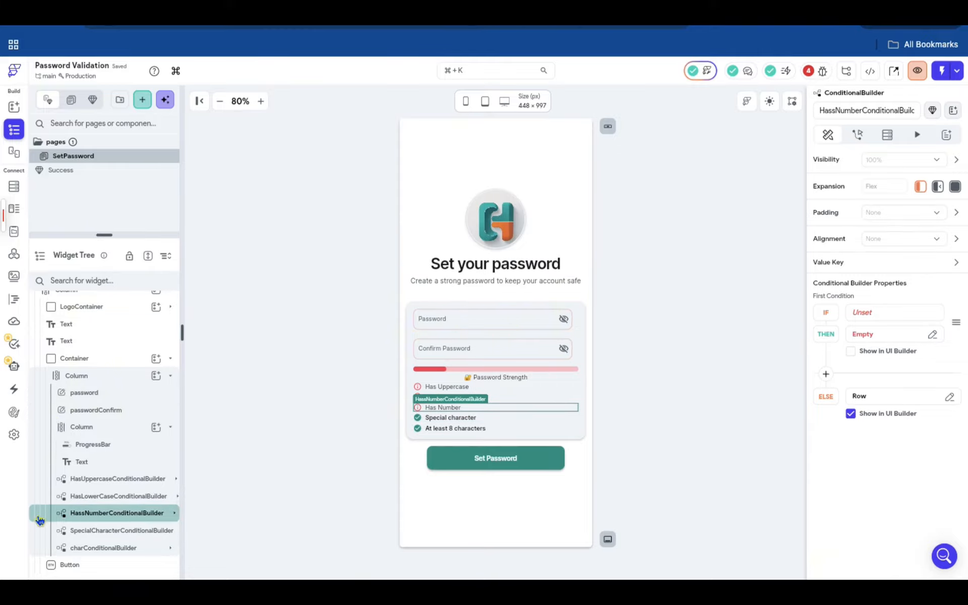
# - Set the text of the If row in HassNumberConditionalBuilder to Has Number
pyautogui.doubleClick(443, 408)
pyautogui.write('mber')
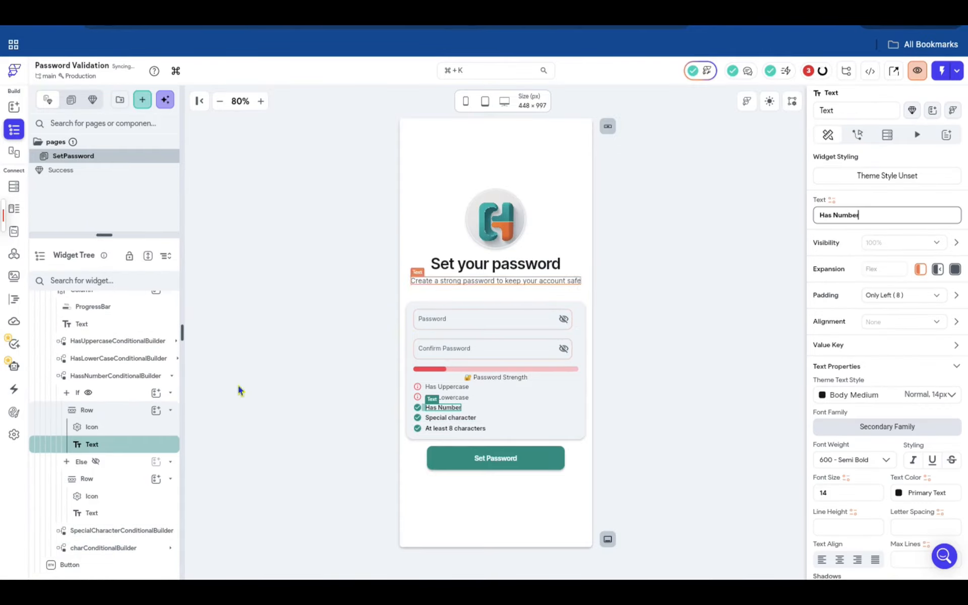
pyautogui.click(96, 462)
pyautogui.click(88, 393)
pyautogui.click(50, 376)
# - Show HasLowerCaseConditionalBuilder's If branch, replacing its info icon with a green check circle
pyautogui.click(47, 497)
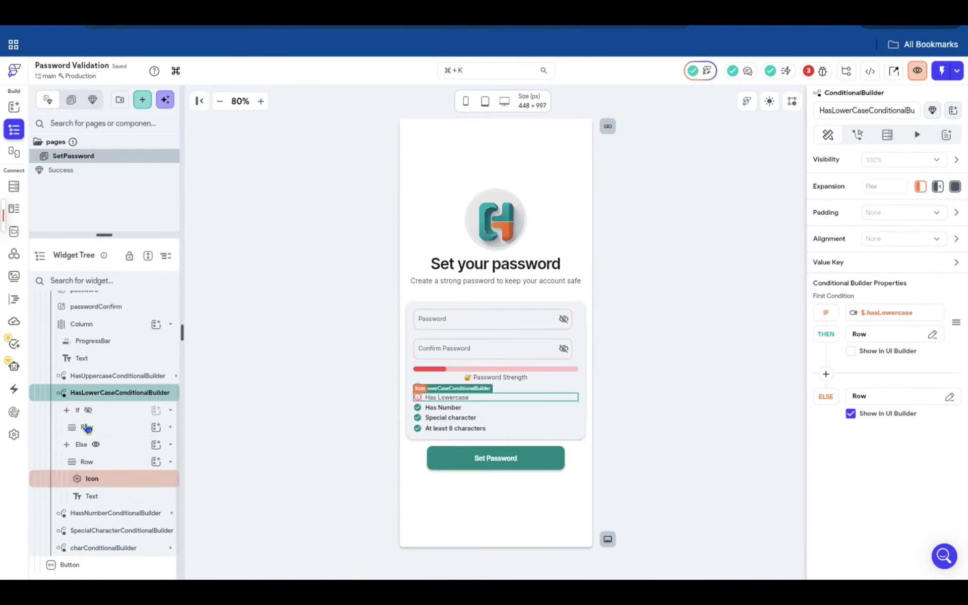
pyautogui.click(88, 410)
pyautogui.click(109, 463)
pyautogui.click(170, 461)
pyautogui.click(112, 479)
pyautogui.click(878, 358)
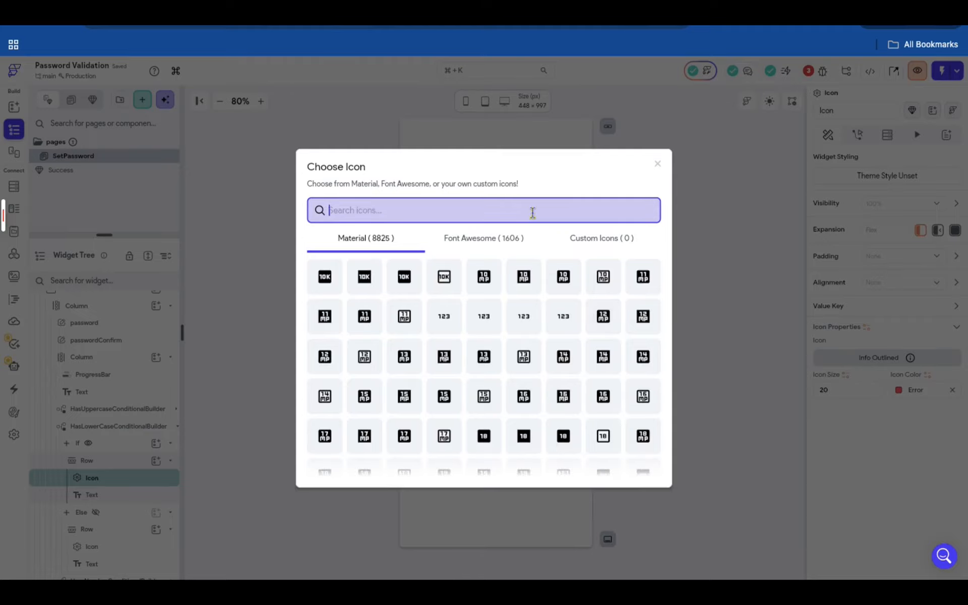
pyautogui.write('check')
pyautogui.click(444, 317)
pyautogui.click(904, 391)
pyautogui.click(797, 512)
pyautogui.click(653, 422)
# - Give the Has Lowercase text in the If branch a bolder font weight
pyautogui.click(91, 427)
pyautogui.click(884, 398)
pyautogui.click(899, 531)
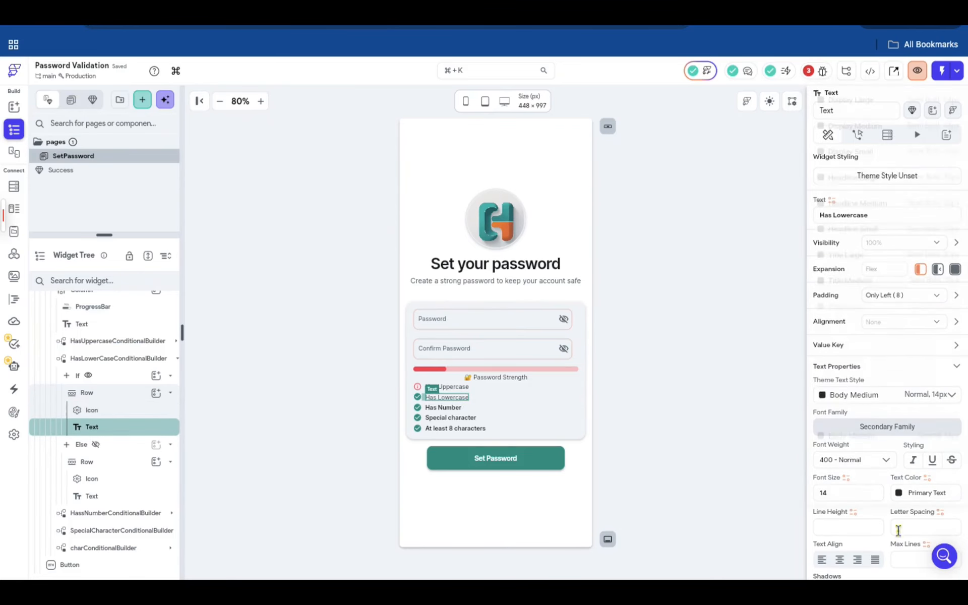
pyautogui.click(856, 460)
pyautogui.click(856, 420)
# - Show the If branch of HasUppercaseConditionalBuilder and copy its passwordValidator condition variable
pyautogui.click(47, 364)
pyautogui.click(55, 485)
pyautogui.click(88, 410)
pyautogui.click(51, 395)
pyautogui.click(888, 313)
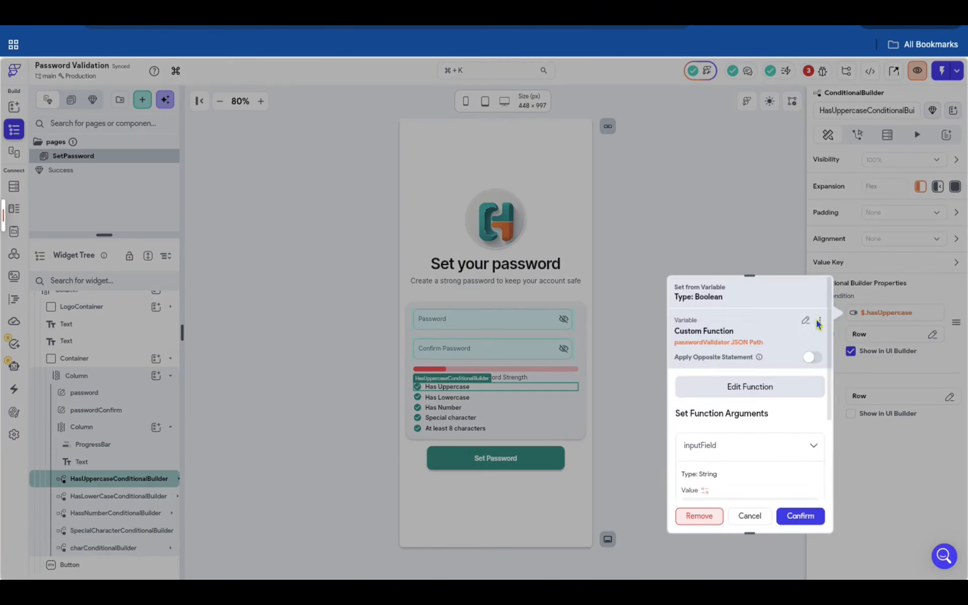
pyautogui.click(820, 321)
pyautogui.click(772, 348)
# - Paste the copied variable as HassNumberConditionalBuilder's IF condition and set its JSON Path to $.hasNumber
pyautogui.click(136, 496)
pyautogui.click(134, 513)
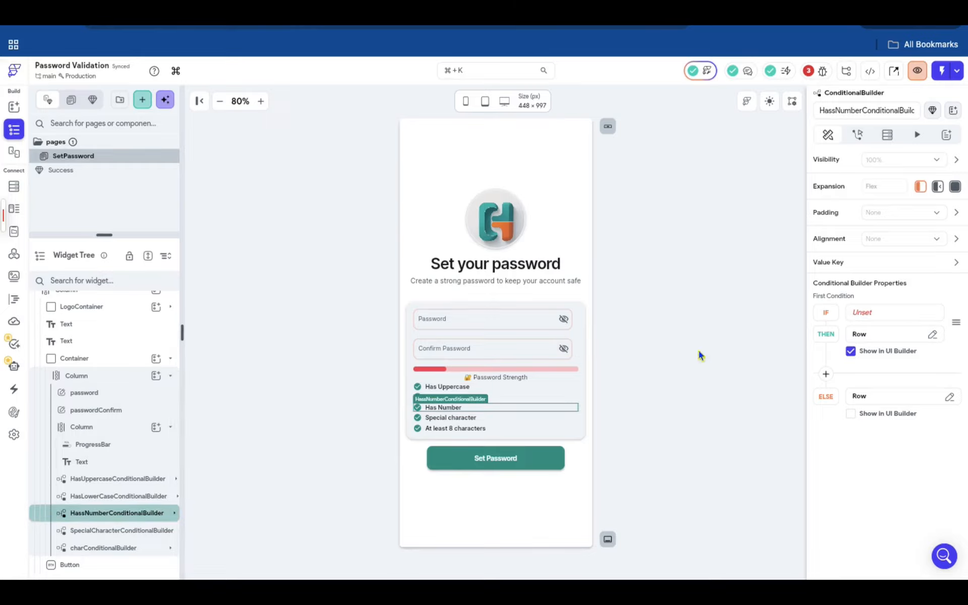
pyautogui.click(894, 313)
pyautogui.click(806, 298)
pyautogui.scroll(-5, 752, 374)
pyautogui.moveTo(701, 396); pyautogui.dragTo(793, 396)
pyautogui.write('Number')
pyautogui.click(801, 517)
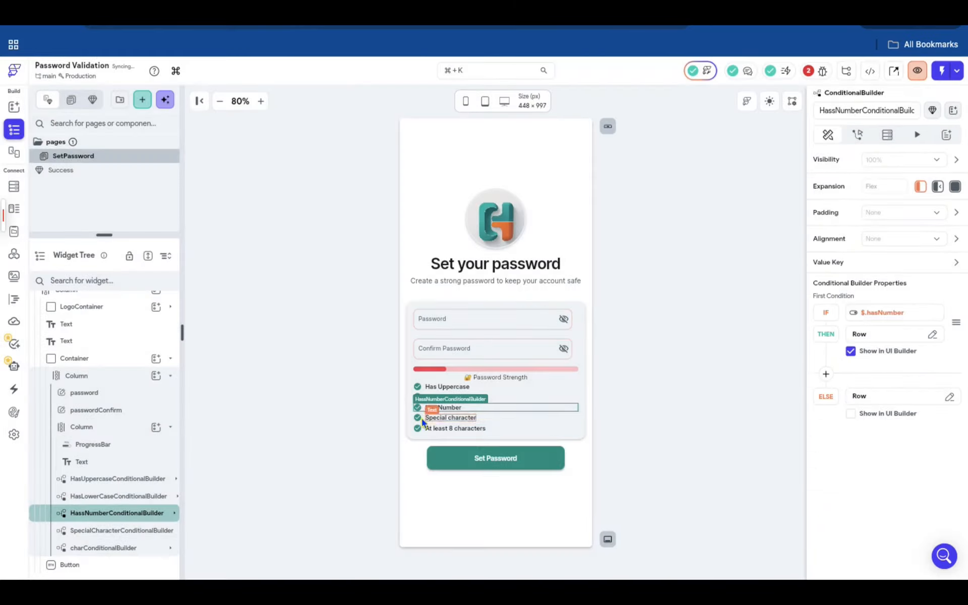
# - Set the IF condition of SpecialCharacterConditionalBuilder from the copied passwordValidator variable
pyautogui.click(428, 420)
pyautogui.click(83, 532)
pyautogui.click(866, 315)
pyautogui.click(806, 293)
pyautogui.click(807, 517)
# - Check the password field's actions and the ProgressBar's progress properties
pyautogui.click(531, 319)
pyautogui.click(858, 135)
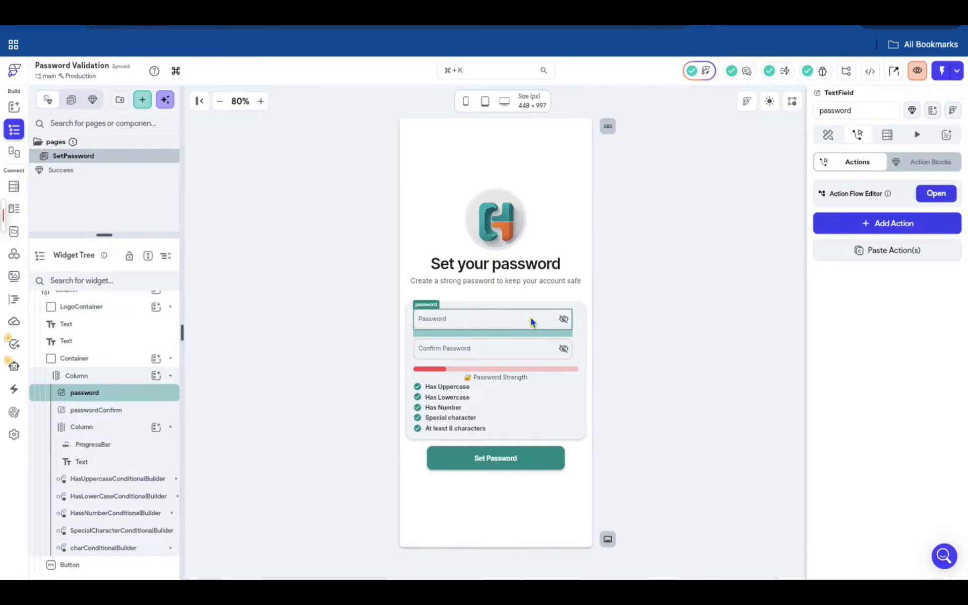
pyautogui.click(543, 371)
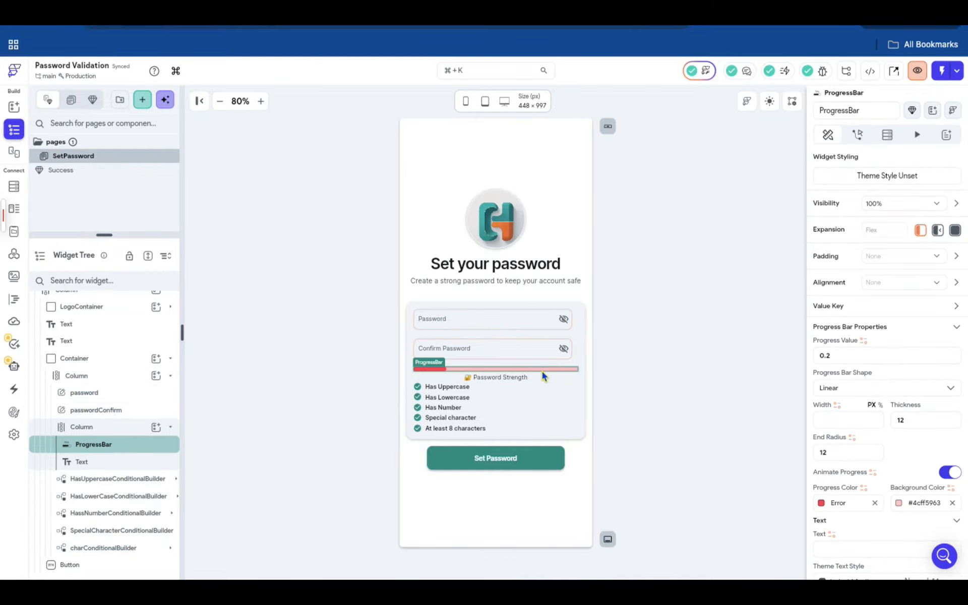
pyautogui.click(535, 317)
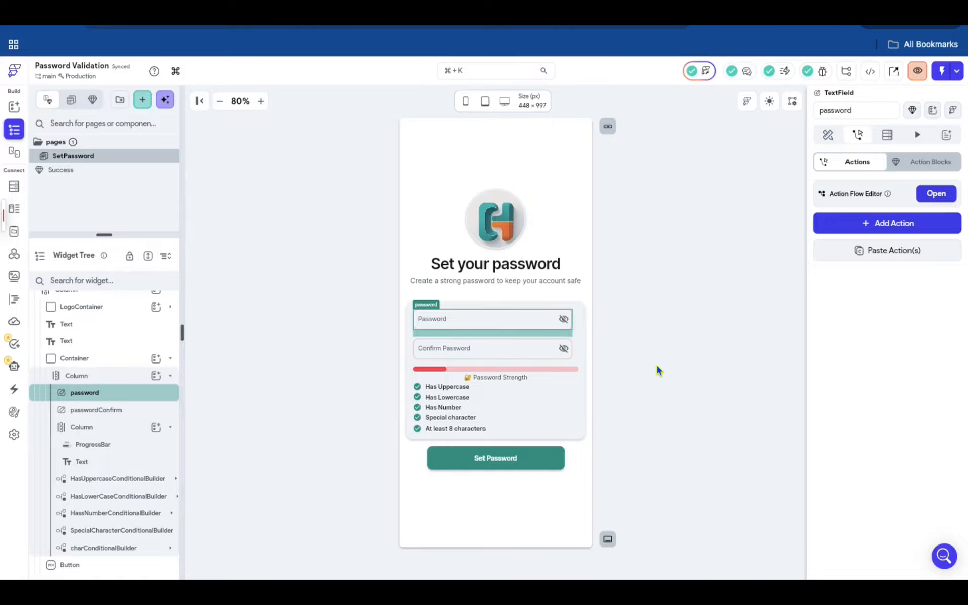
# - Add a page state variable to SetPassword named progressBarValue, of type Double, with initial value 0
pyautogui.click(658, 365)
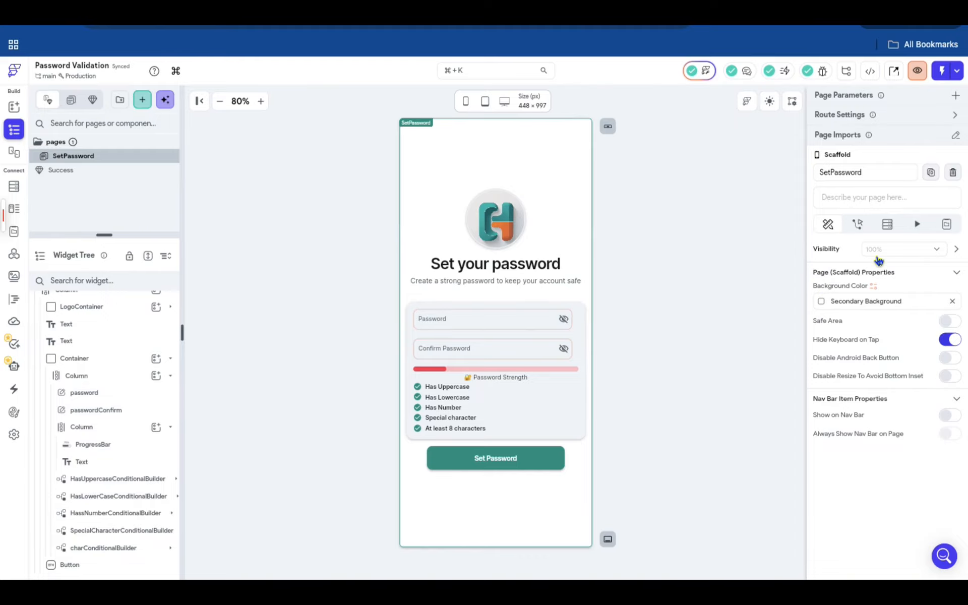
pyautogui.click(947, 224)
pyautogui.click(882, 273)
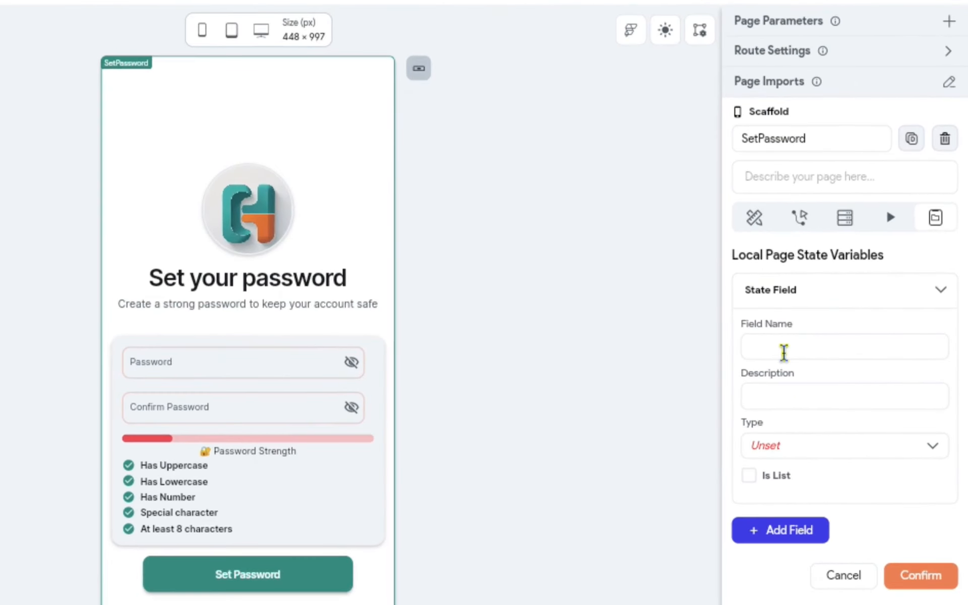
pyautogui.click(784, 353)
pyautogui.write('progressBar')
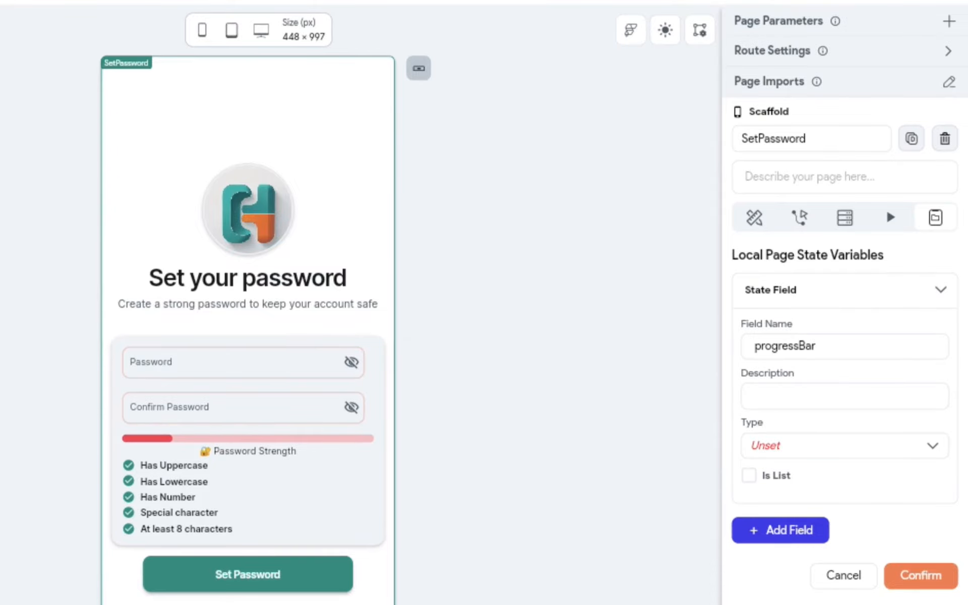
pyautogui.write('Value')
pyautogui.click(815, 443)
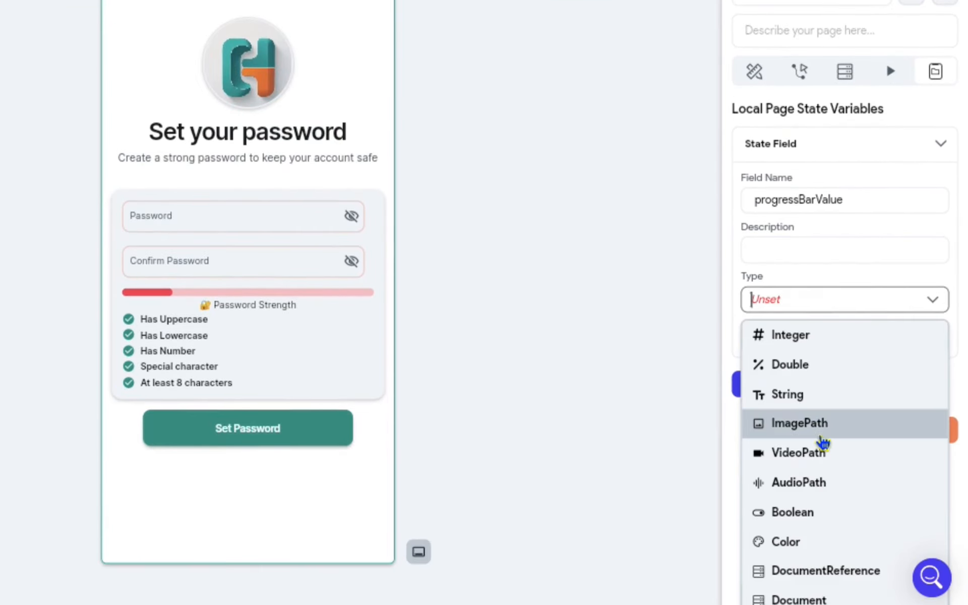
pyautogui.click(804, 365)
pyautogui.click(818, 394)
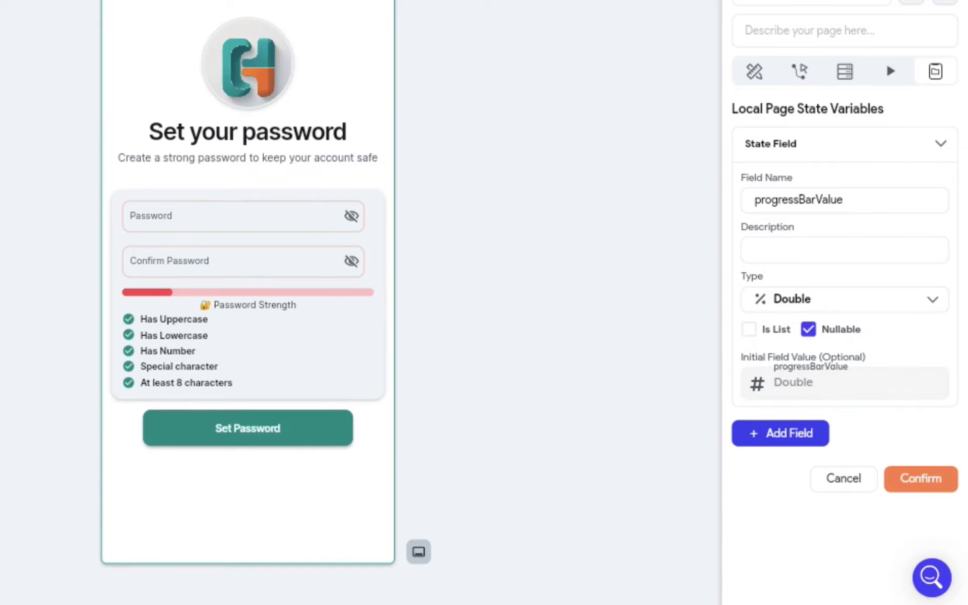
pyautogui.write('0')
pyautogui.click(928, 479)
# - Add an Update Page State action to the password field's On Change trigger
pyautogui.click(254, 221)
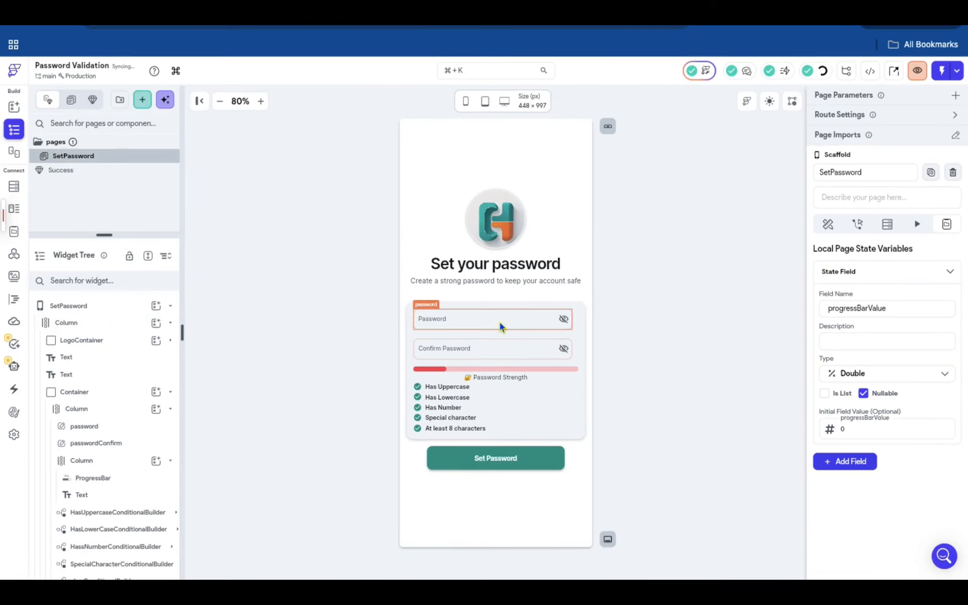
pyautogui.click(887, 223)
pyautogui.click(936, 194)
pyautogui.write('age')
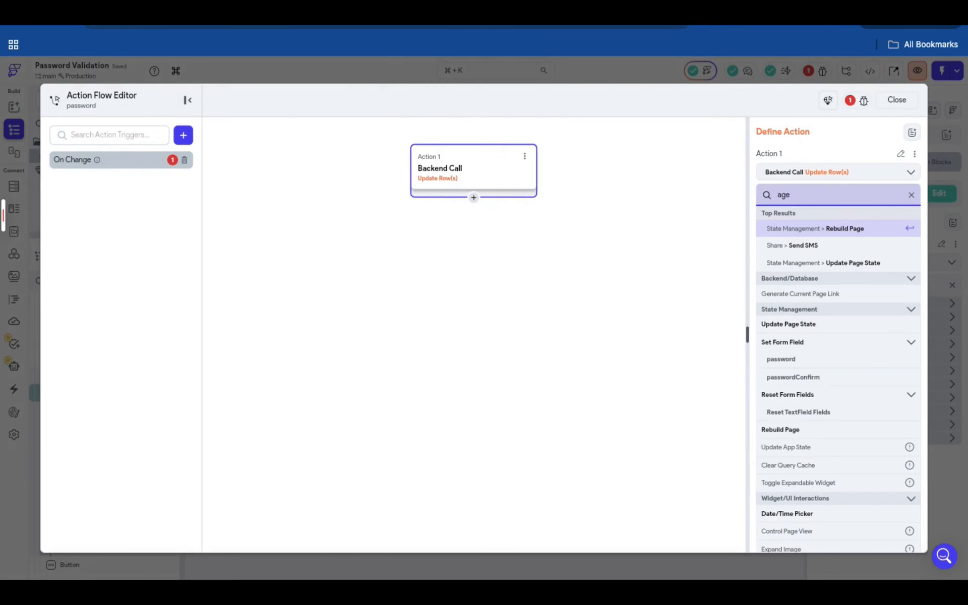
pyautogui.click(824, 263)
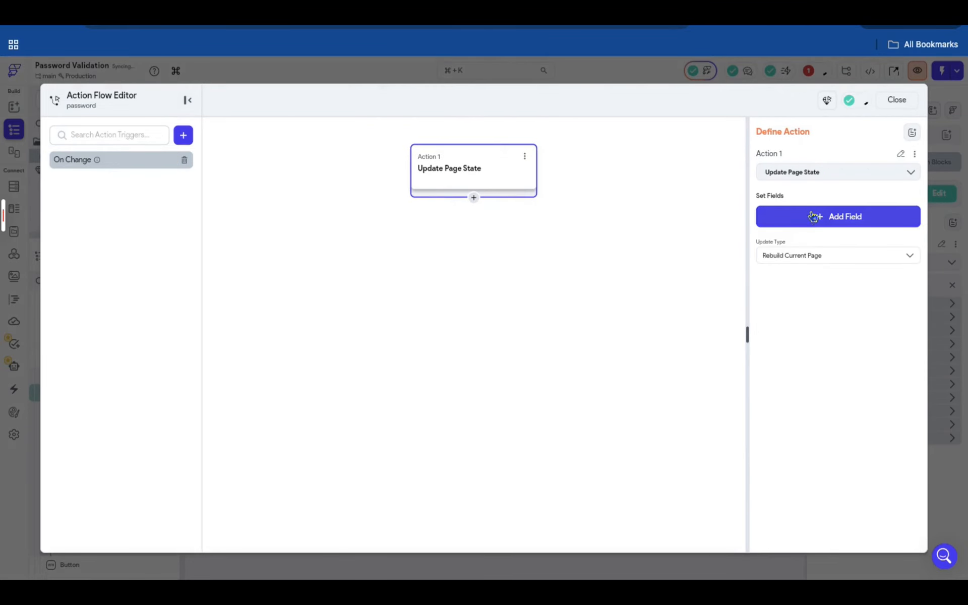
# - Add progressBarValue as the field updated by the action, with the update type Set Value
pyautogui.click(848, 216)
pyautogui.click(465, 261)
pyautogui.click(832, 256)
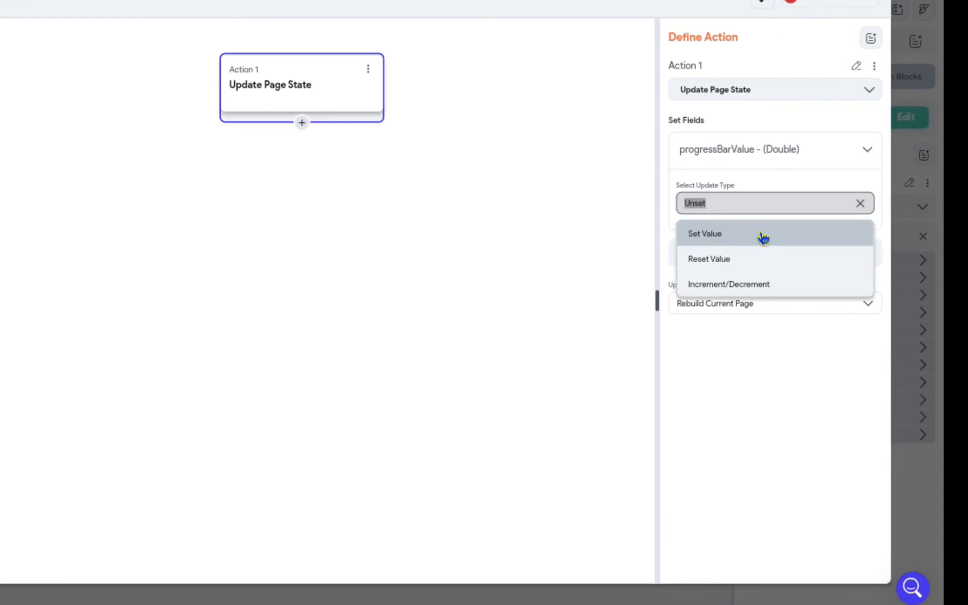
pyautogui.click(827, 286)
# - Use an Inline Function as the value to set for progressBarValue and open its String argument var1
pyautogui.click(765, 277)
pyautogui.moveTo(551, 186); pyautogui.dragTo(550, 1)
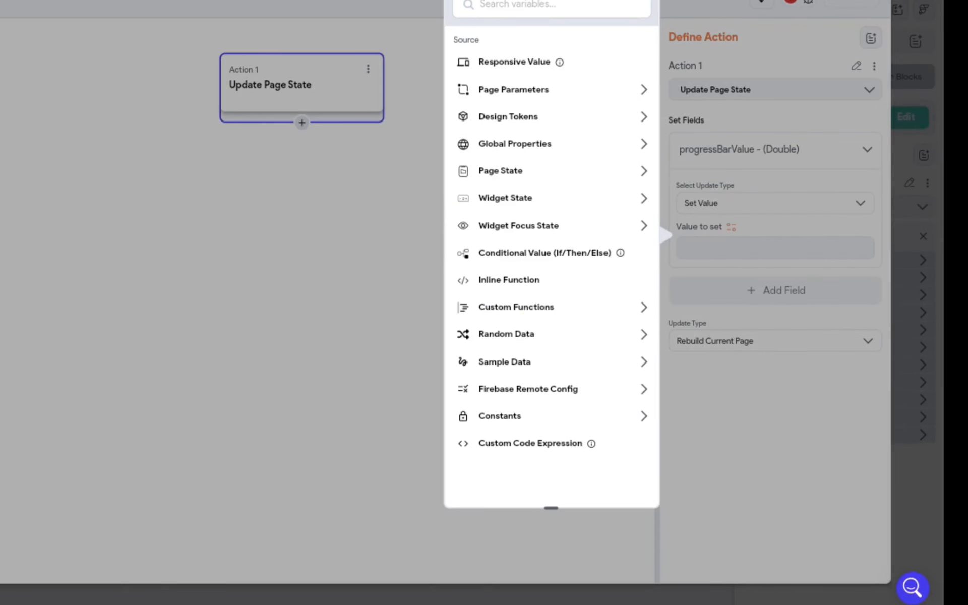
pyautogui.click(514, 285)
pyautogui.click(520, 69)
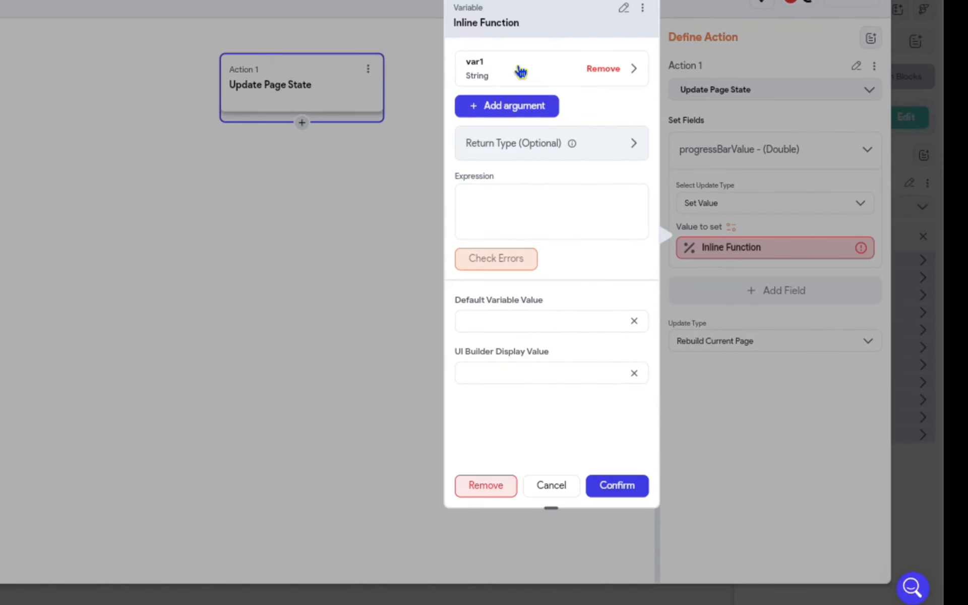